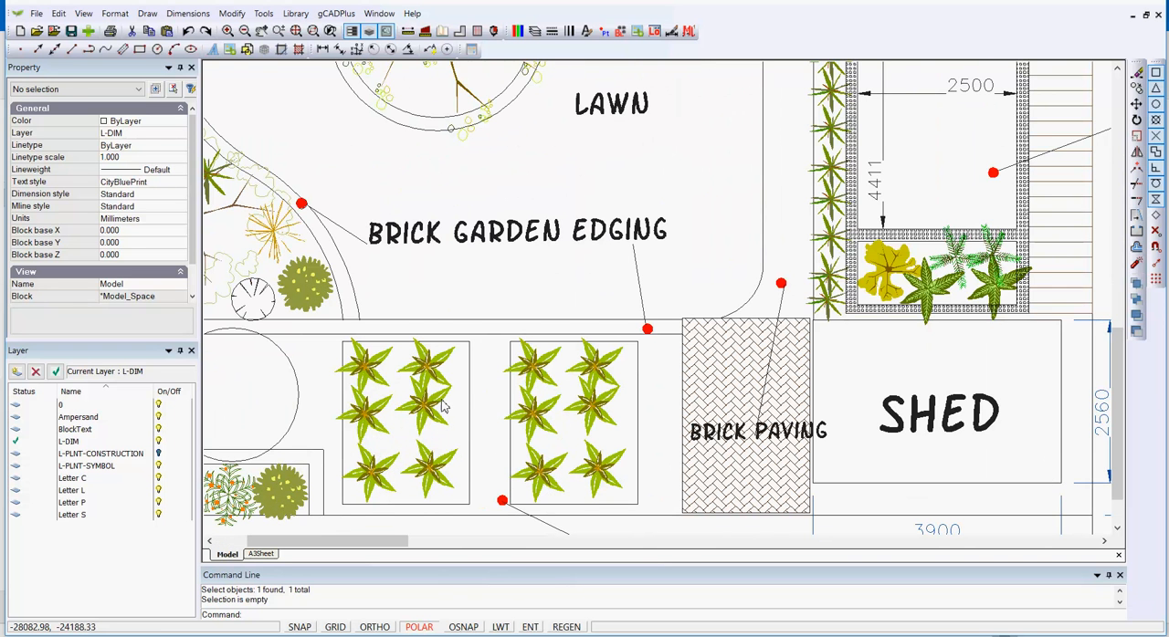
Inspect the properties of a plant symbol in the garden bed below the brick edging, and clear the selection
click(430, 366)
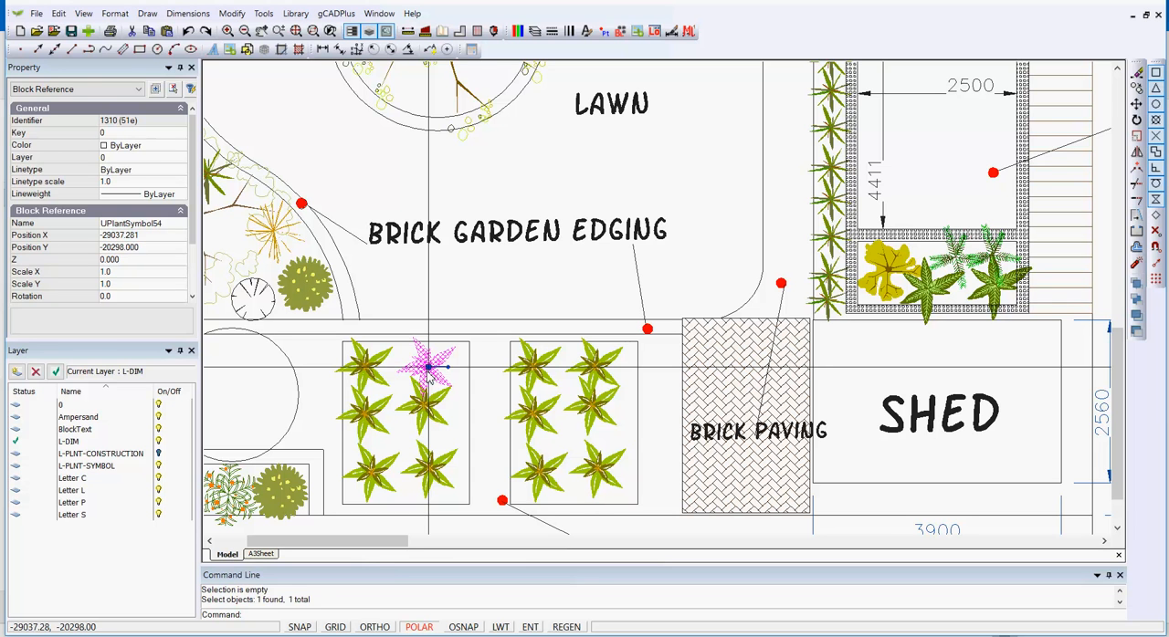
key(Escape)
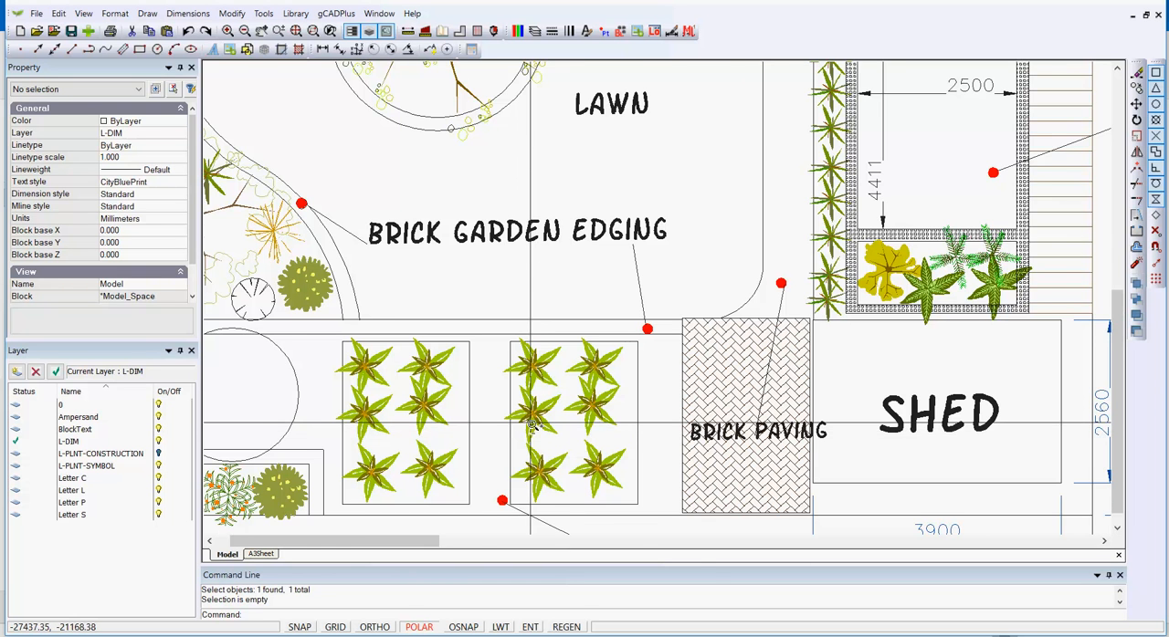
scroll(529, 431, down, 2)
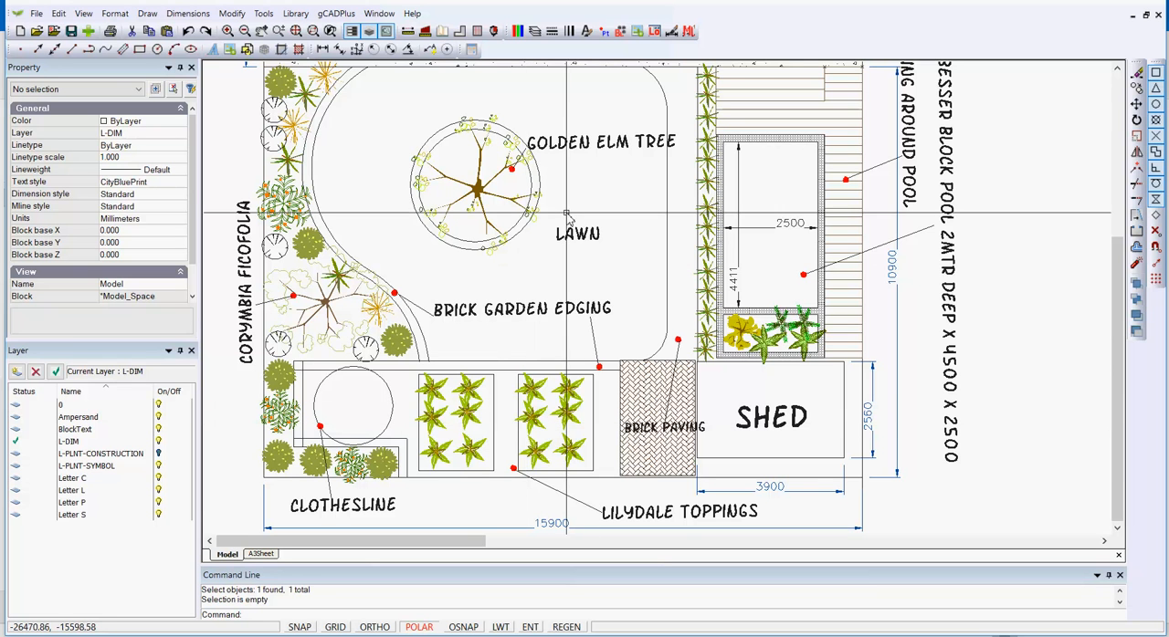
Open the drawing's block list and preview the plant symbols from UPlantSymbol04 through UPlantSymbol79
click(621, 32)
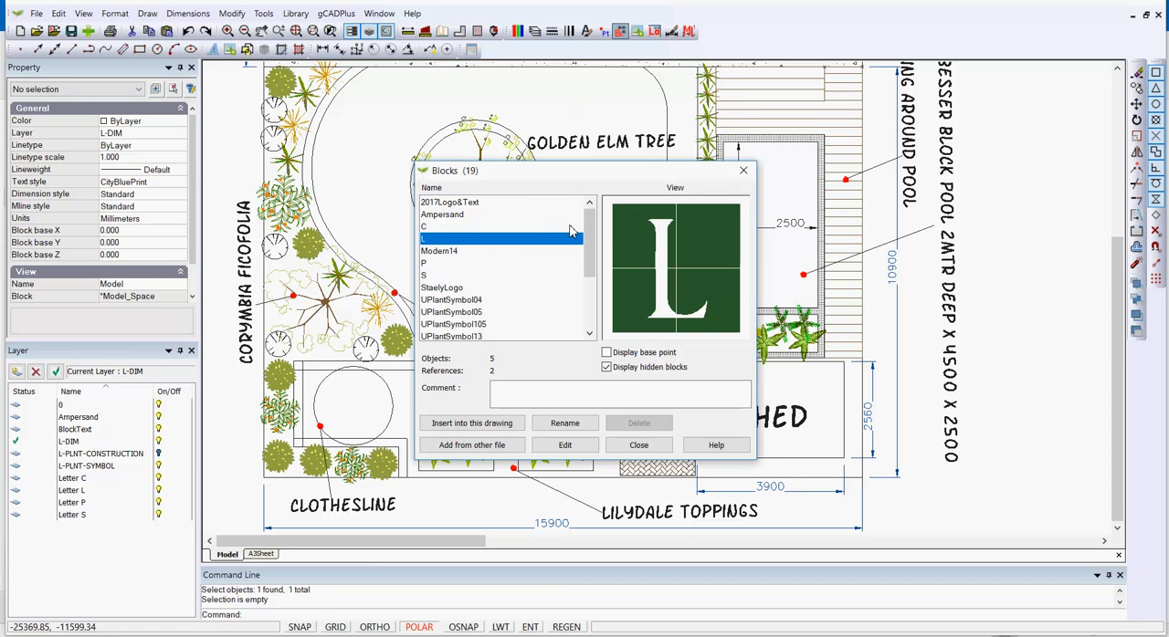
click(474, 300)
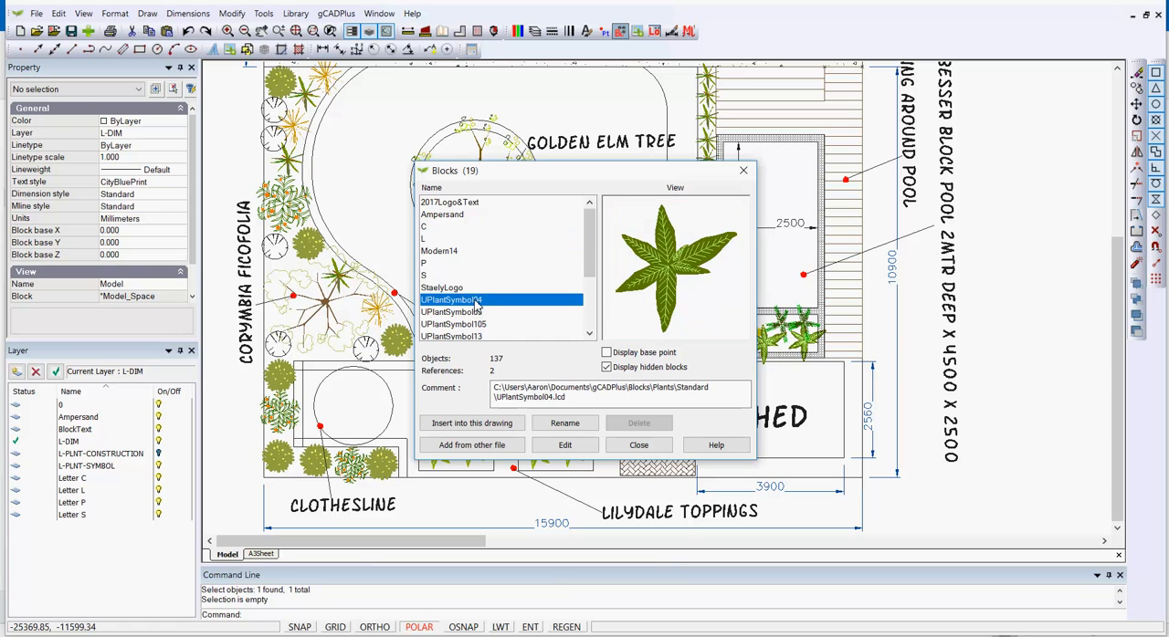
key(Down)
key(Down)
key(Down)
key(Down)
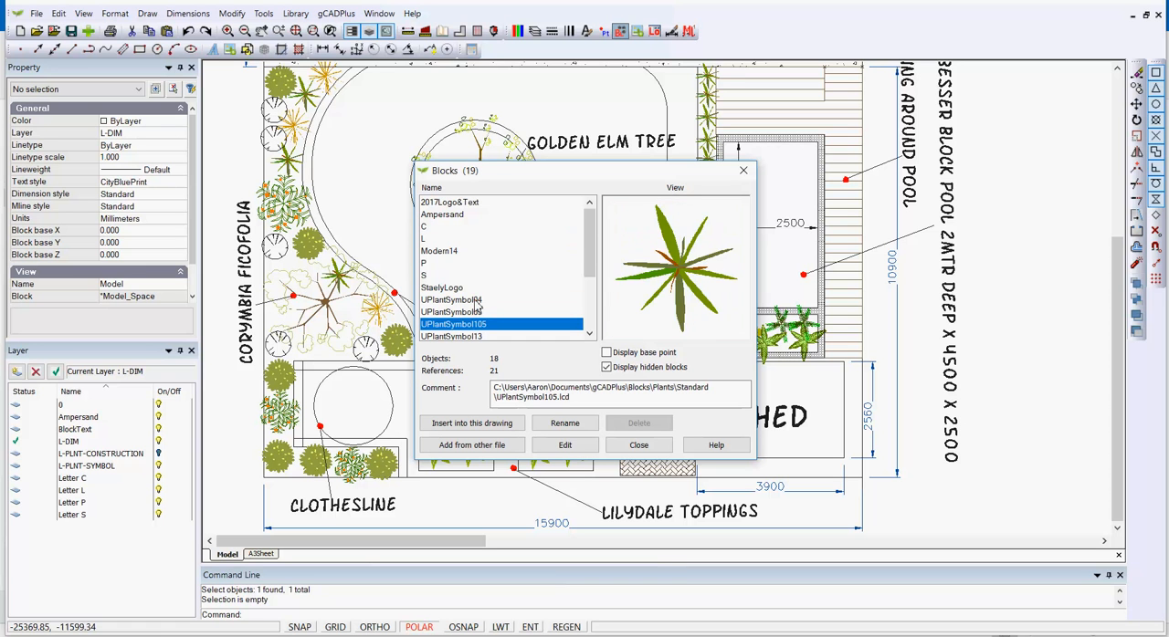
key(Down)
key(Down)
key(Down)
key(Down)
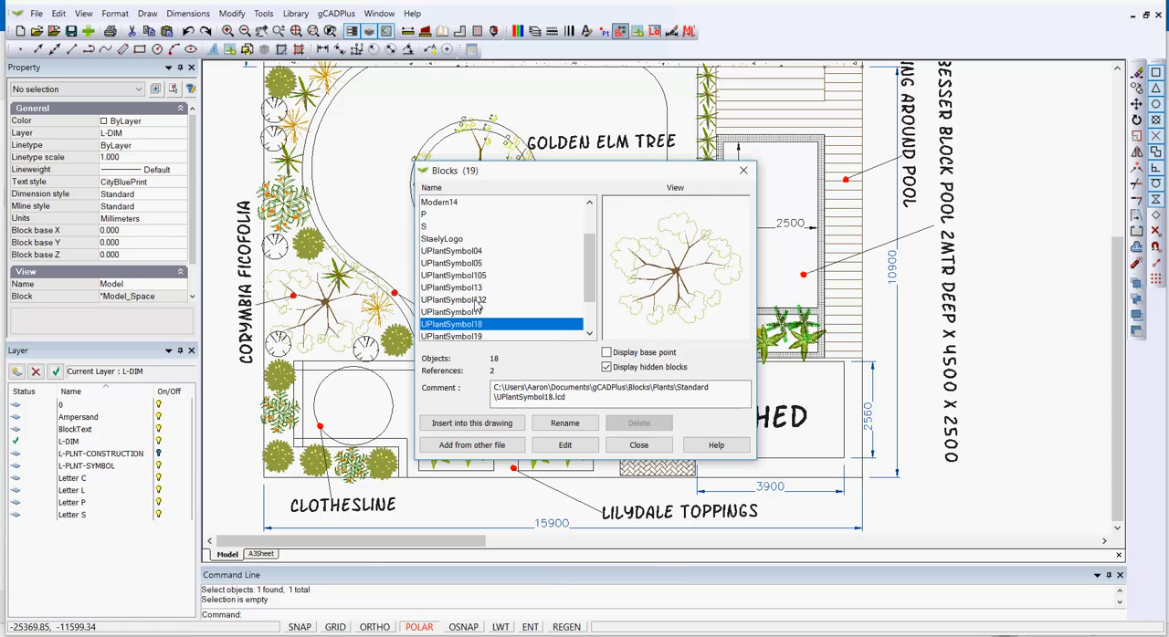
key(Down)
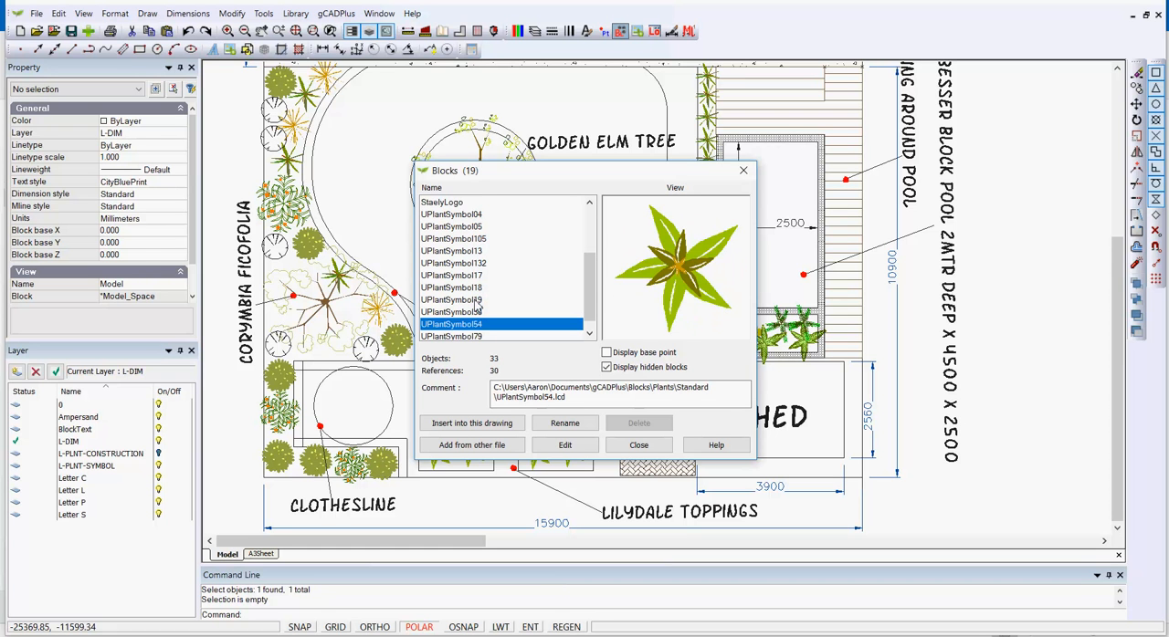
key(Down)
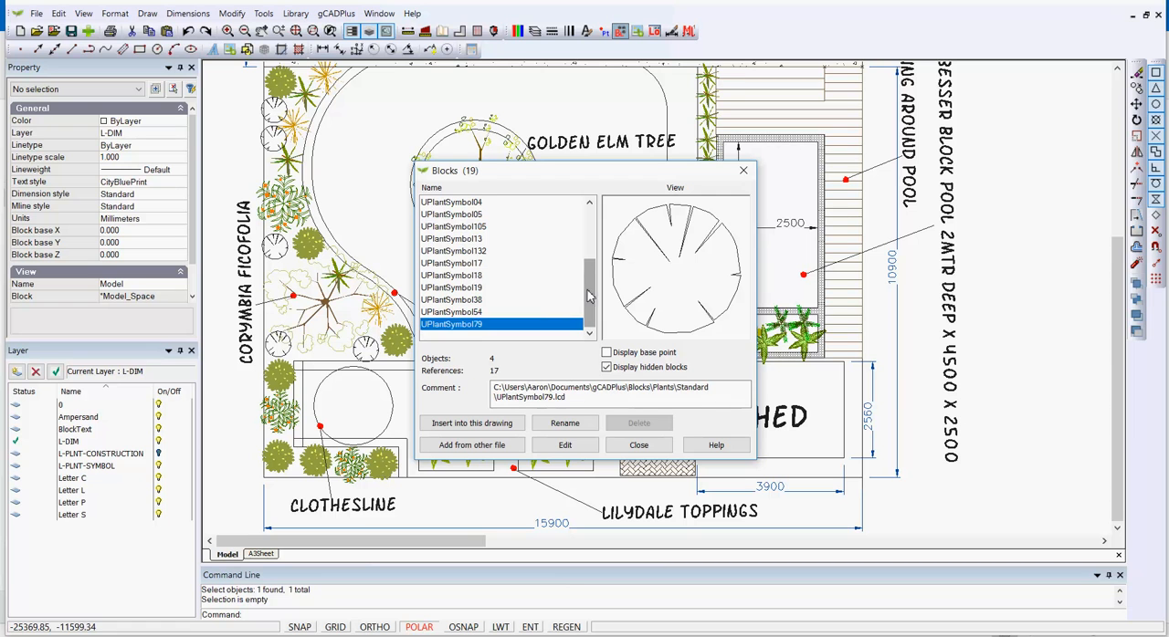
Preview the 2017Logo&Text, C, L, P and S blocks, and close the block list
drag(589, 294, 590, 231)
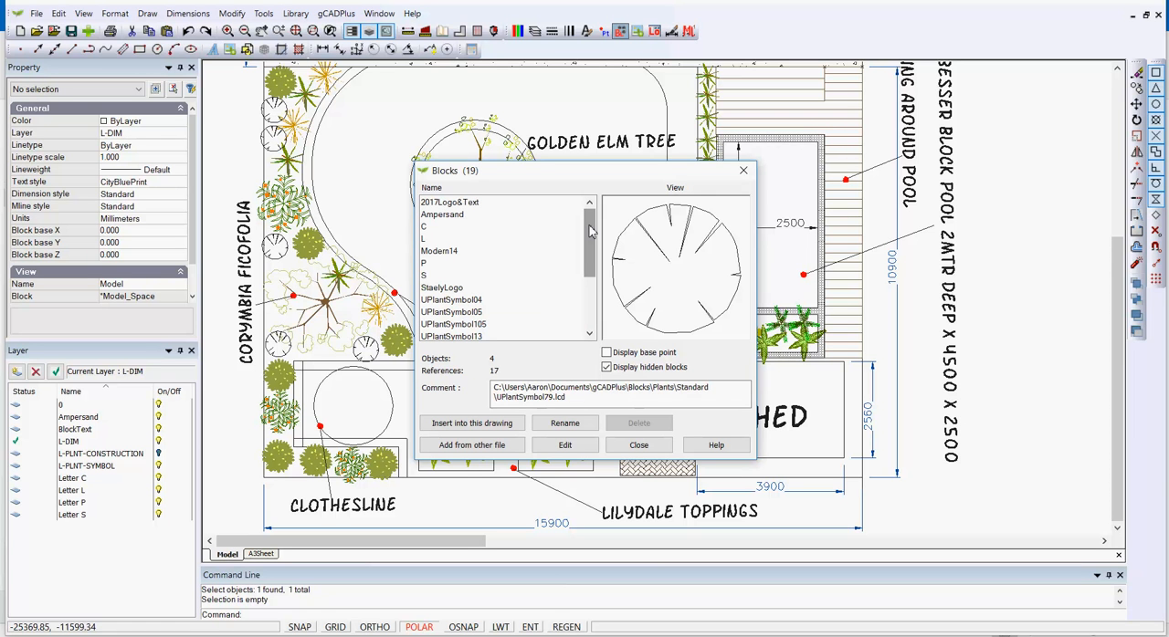
click(442, 215)
click(442, 205)
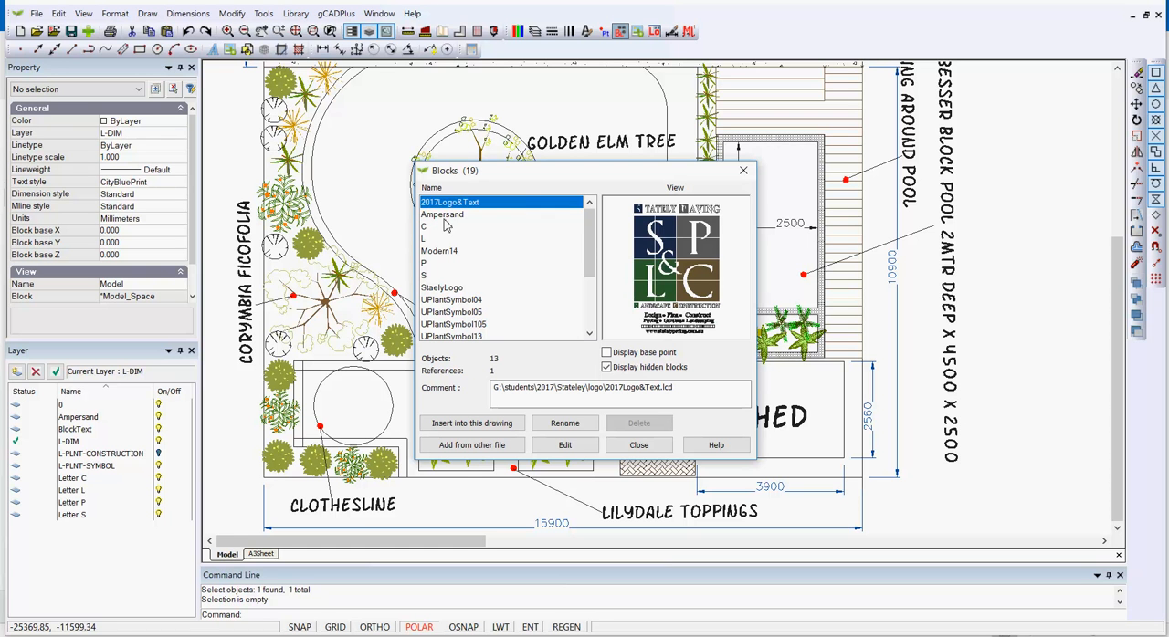
click(435, 227)
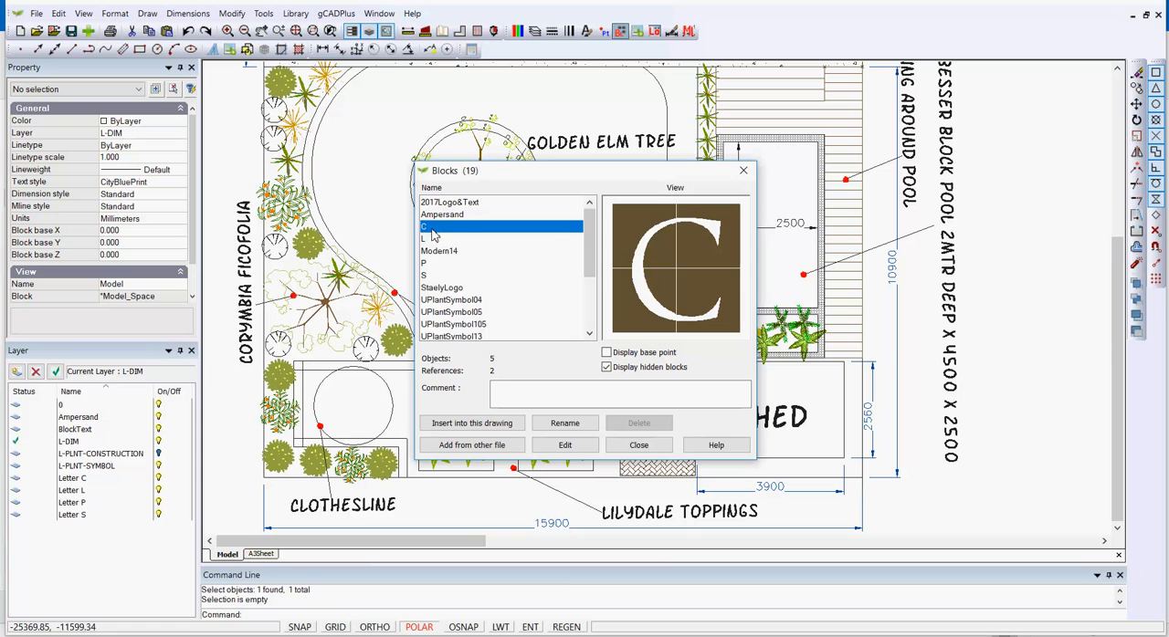
click(425, 239)
click(435, 264)
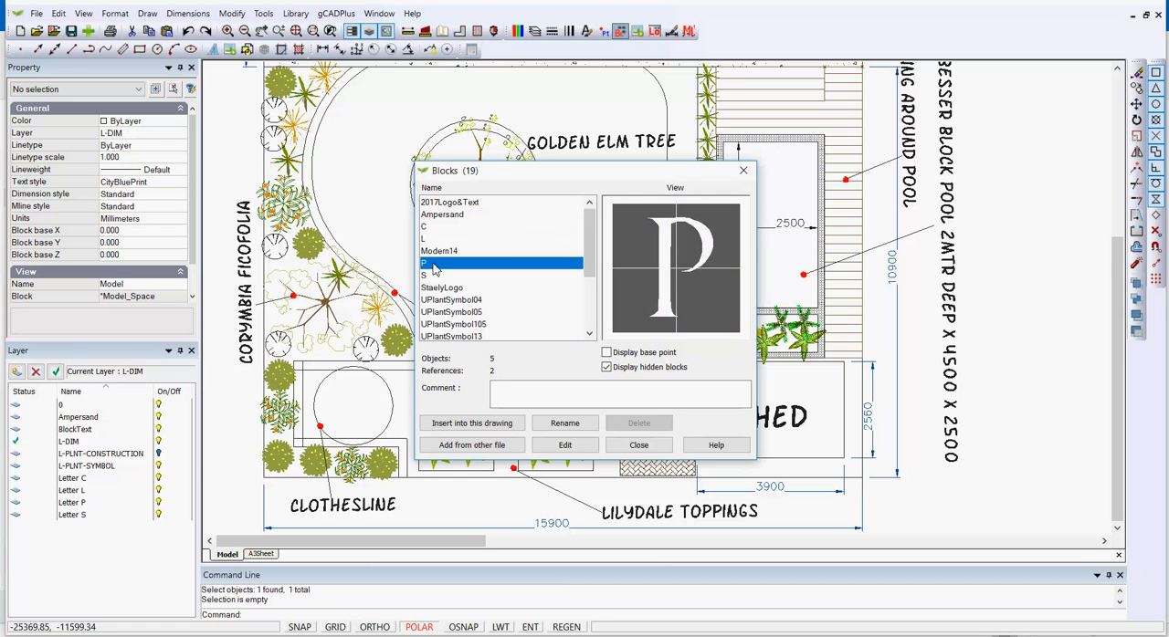
click(428, 276)
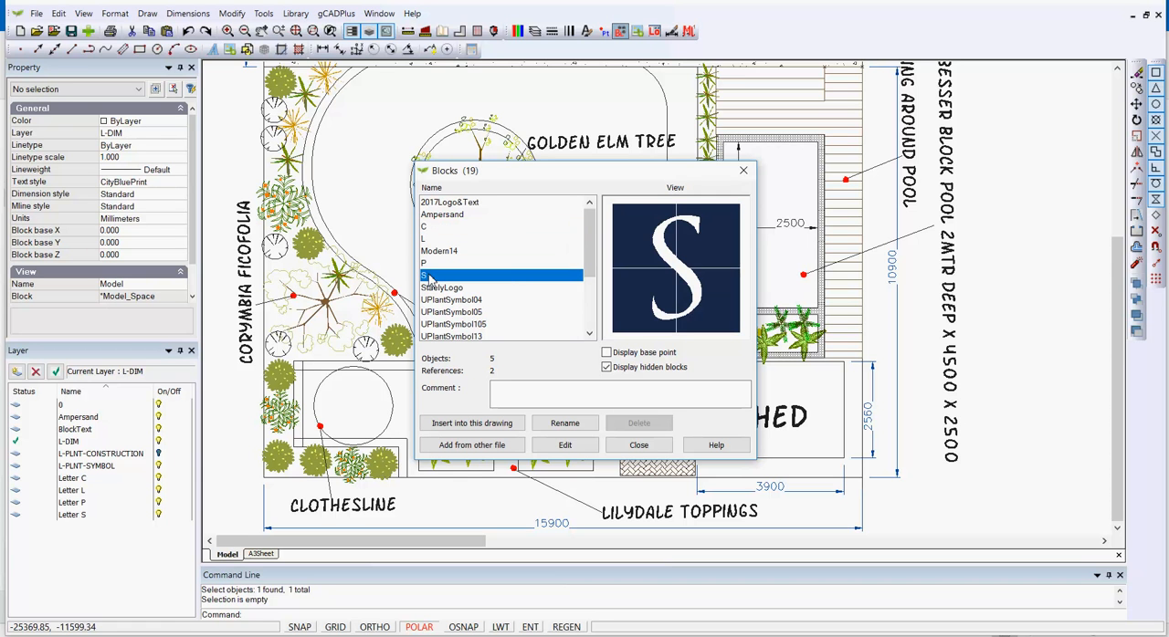
click(641, 446)
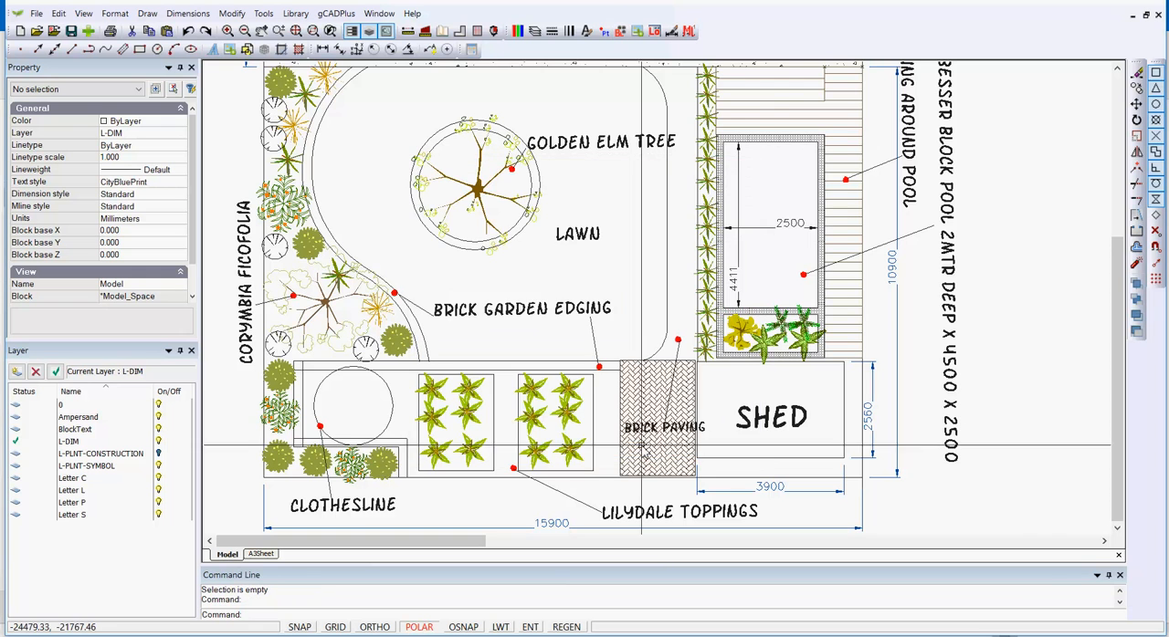
Switch to the A3Sheet layout and open its 2017Logo&Text company logo block for editing
scroll(653, 370, down, 1)
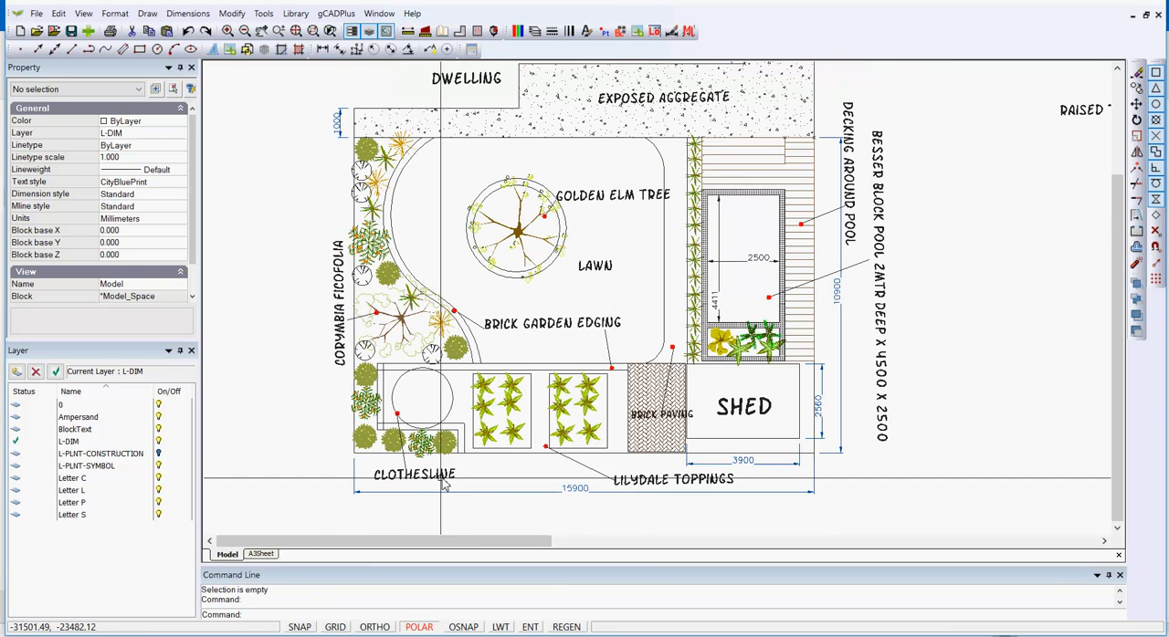
click(262, 554)
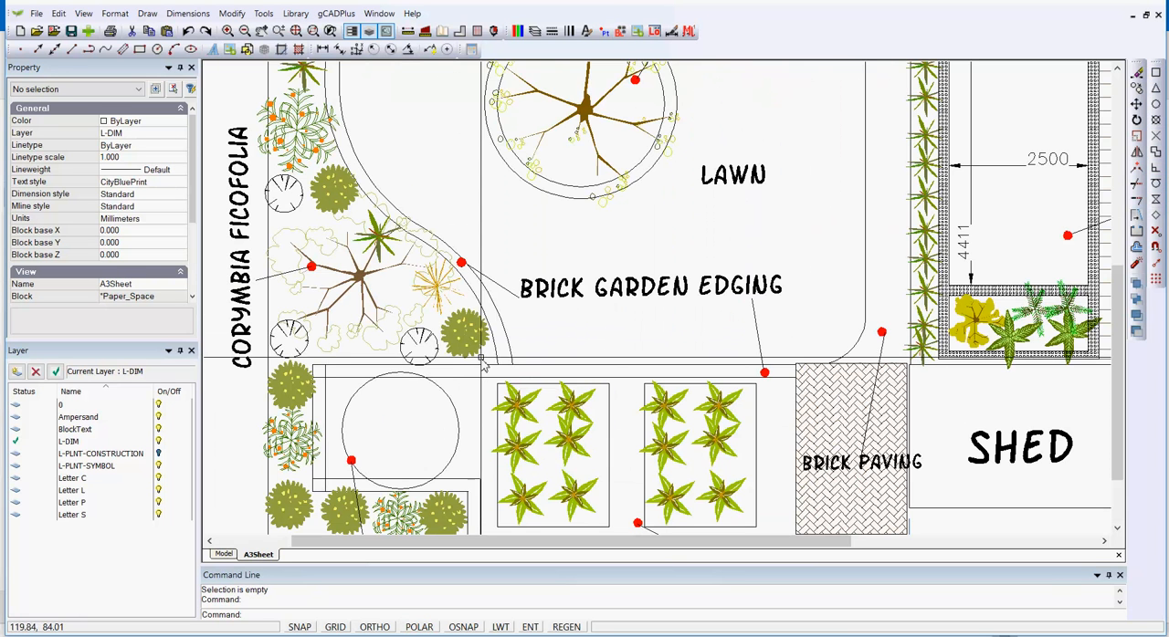
scroll(904, 453, up, 4)
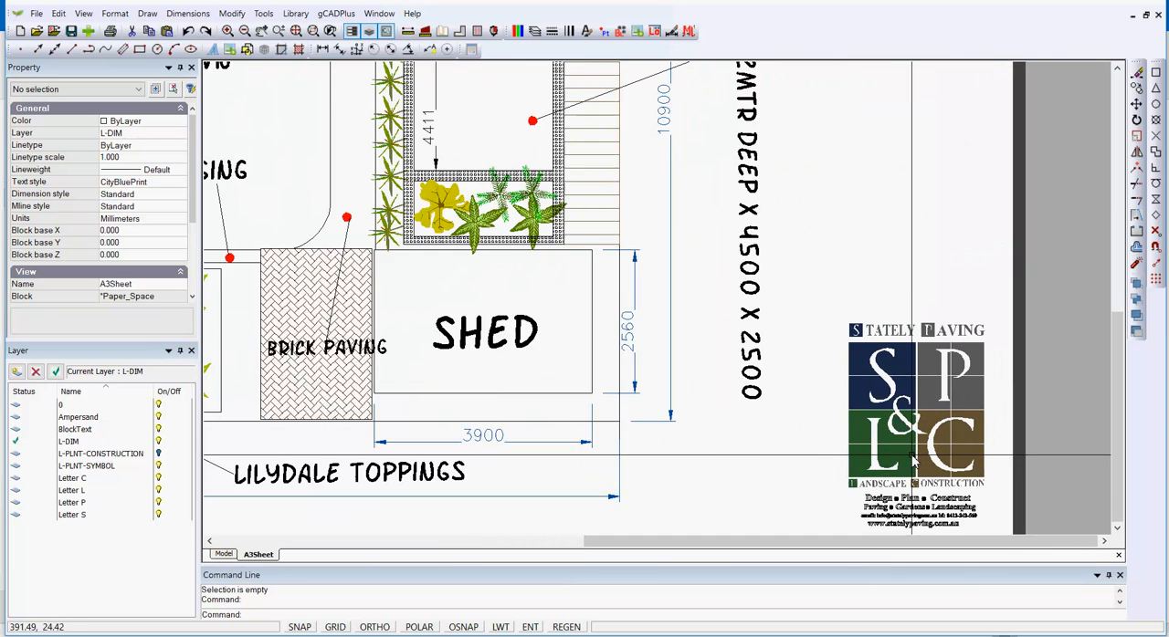
middle_drag(766, 411, 508, 282)
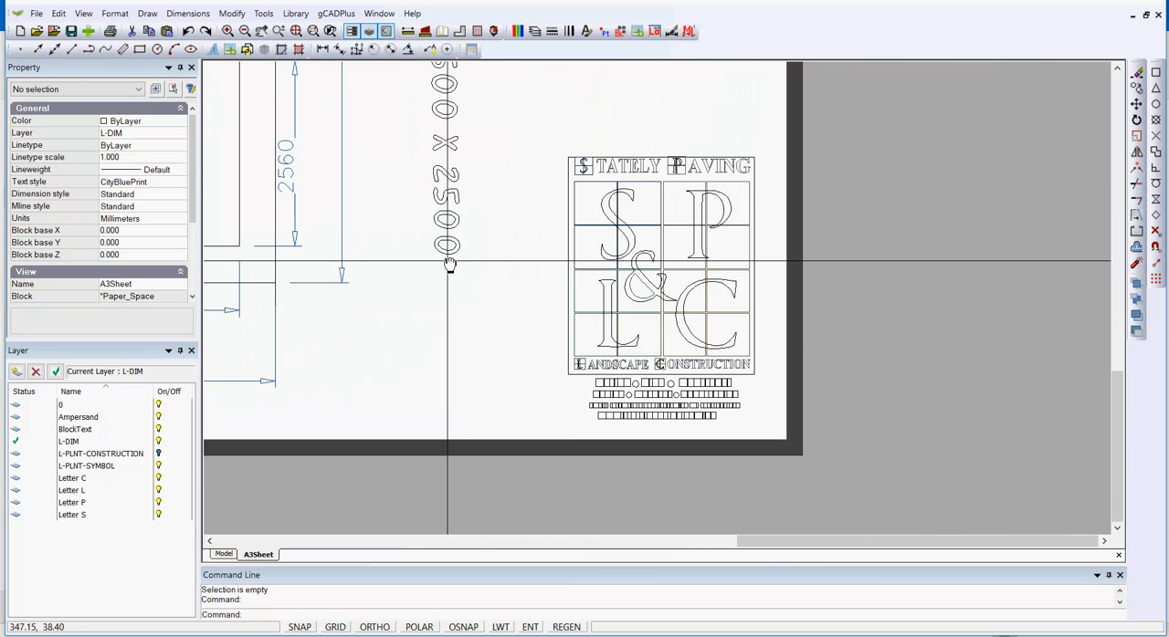
click(636, 273)
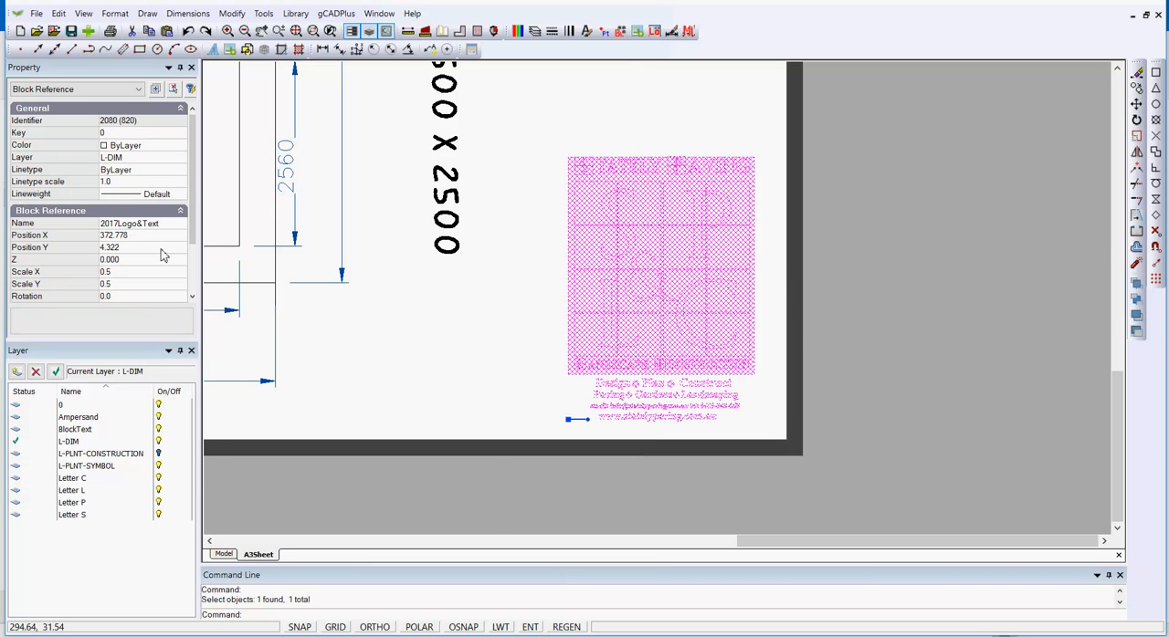
right_click(628, 248)
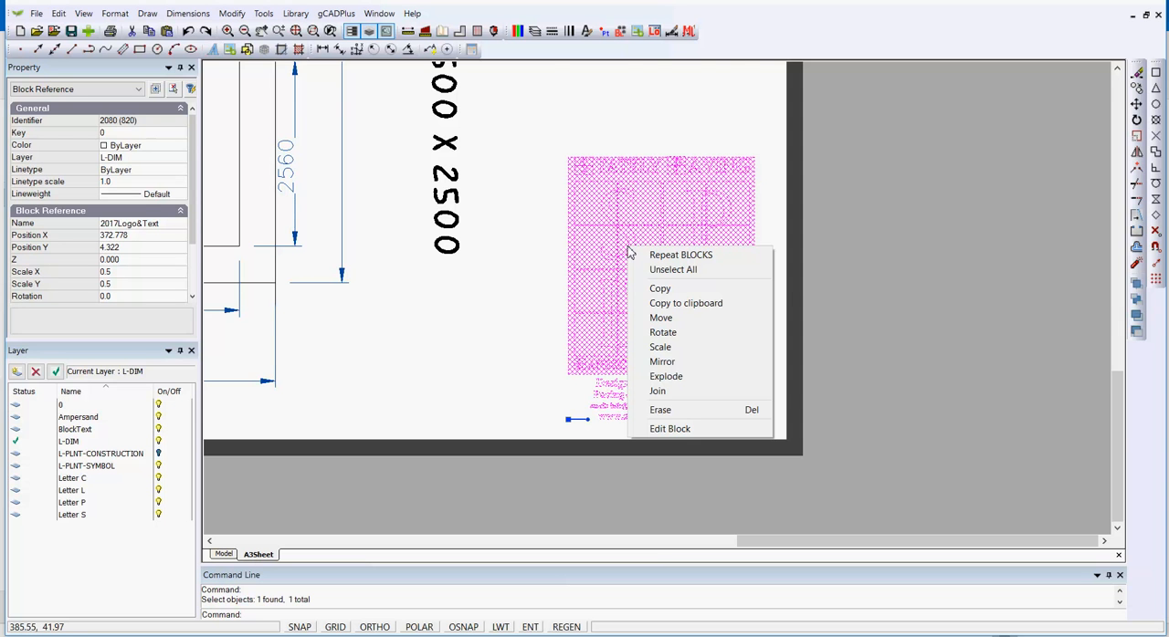
click(680, 429)
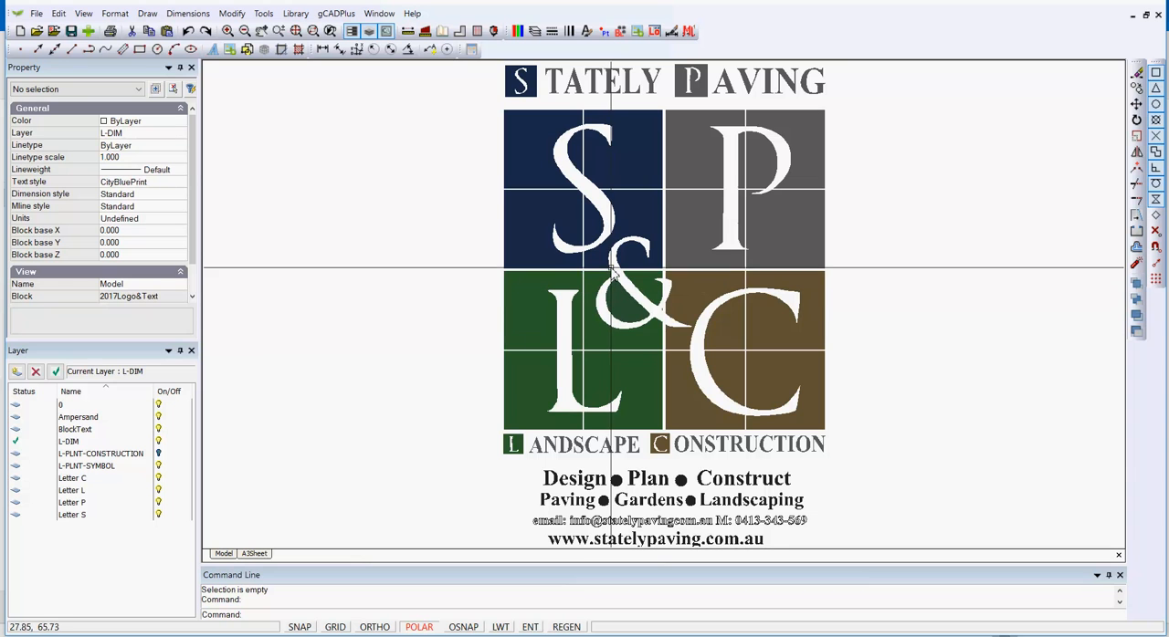
Open the nested StaelyLogo block for editing and inspect the green letter L block inside it
click(631, 175)
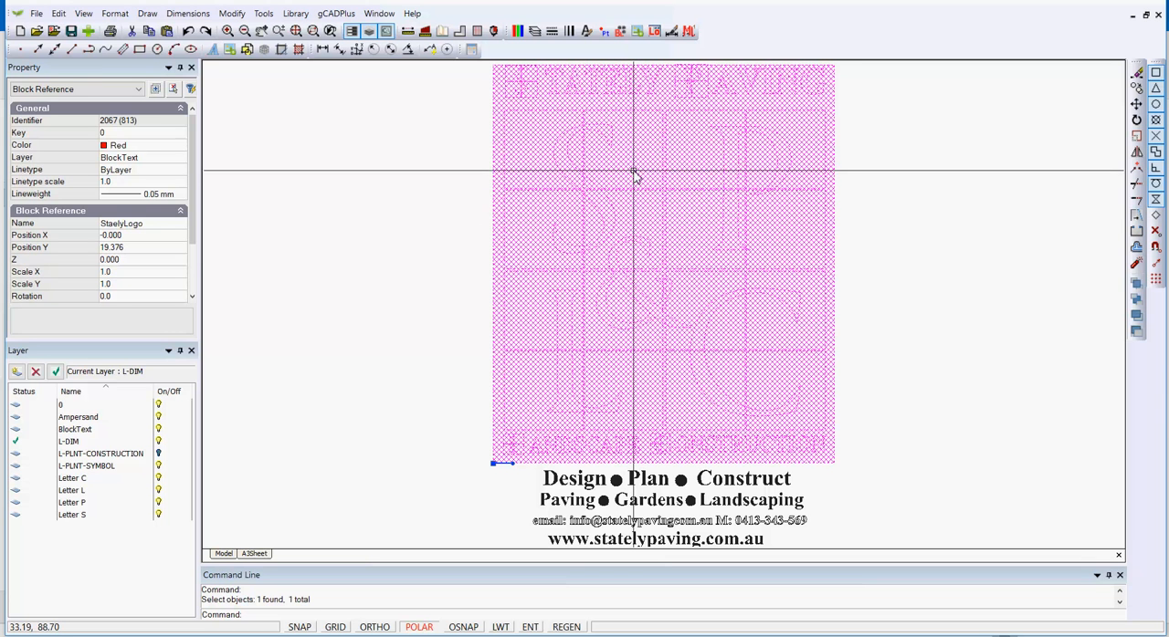
right_click(634, 174)
click(690, 373)
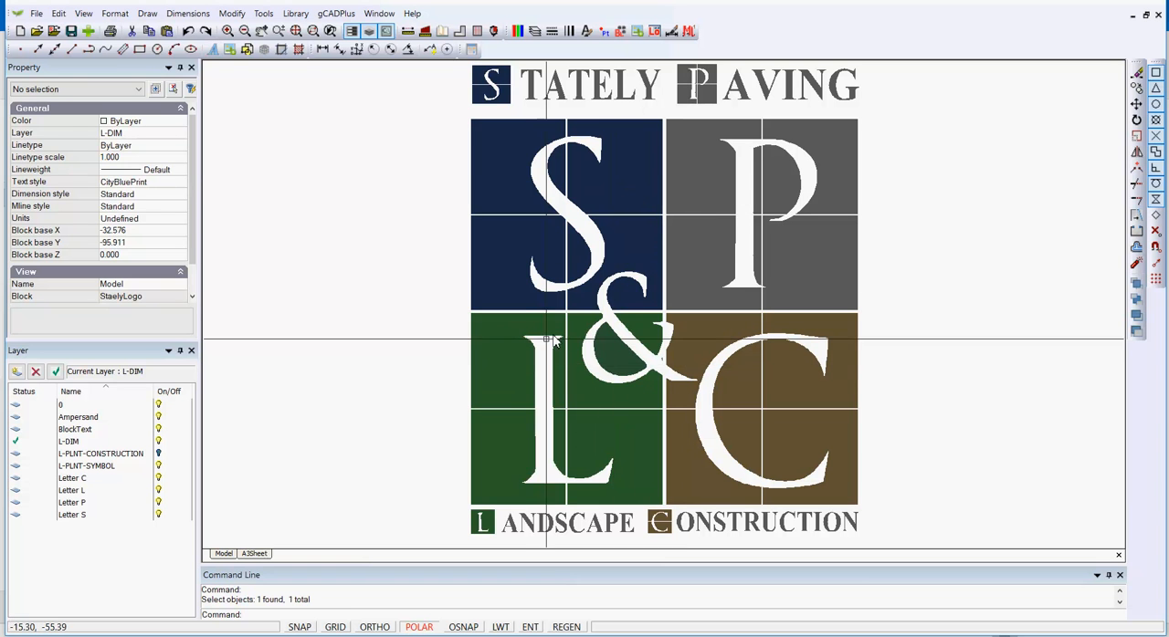
click(521, 363)
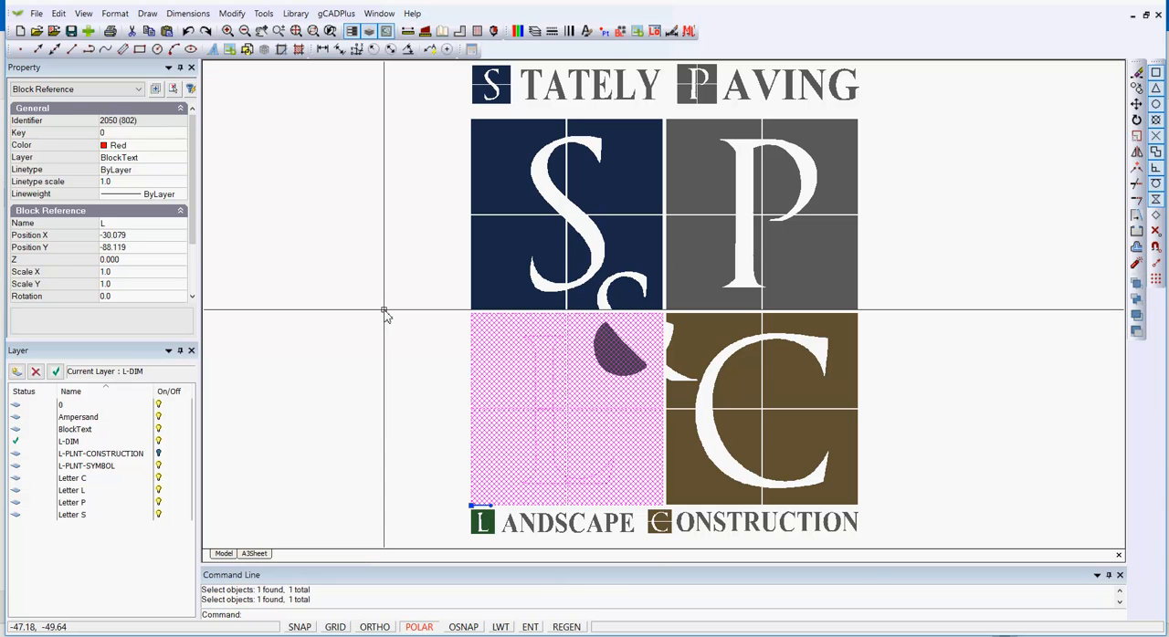
key(Escape)
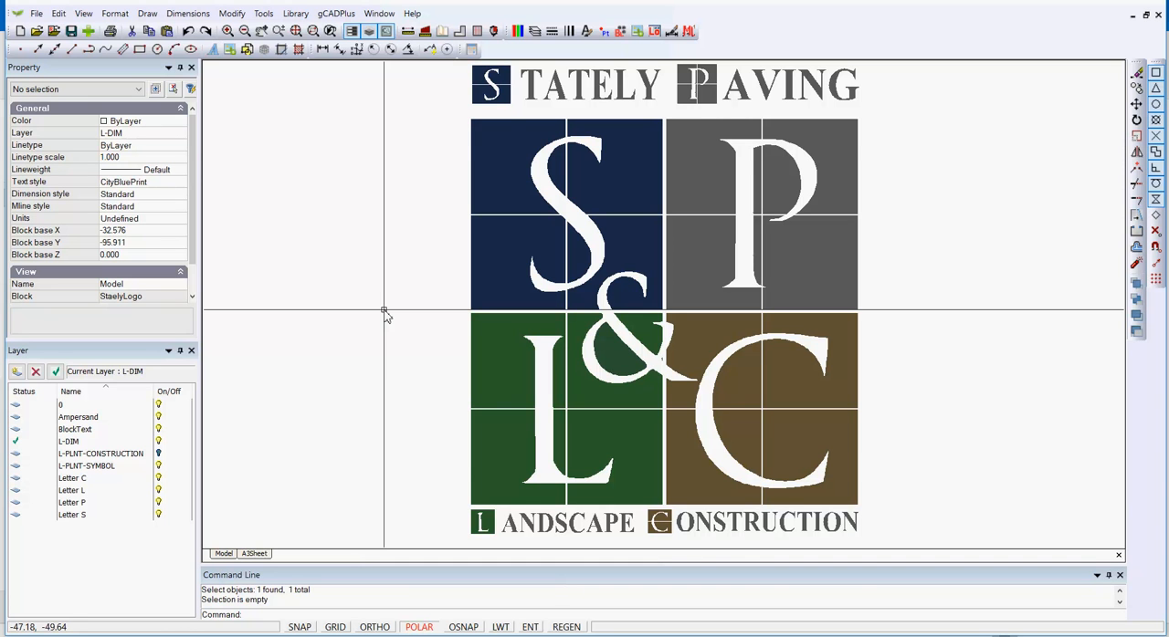
Check the source path in the comment of the UPlantSymbol38 block, and close the block list
click(620, 31)
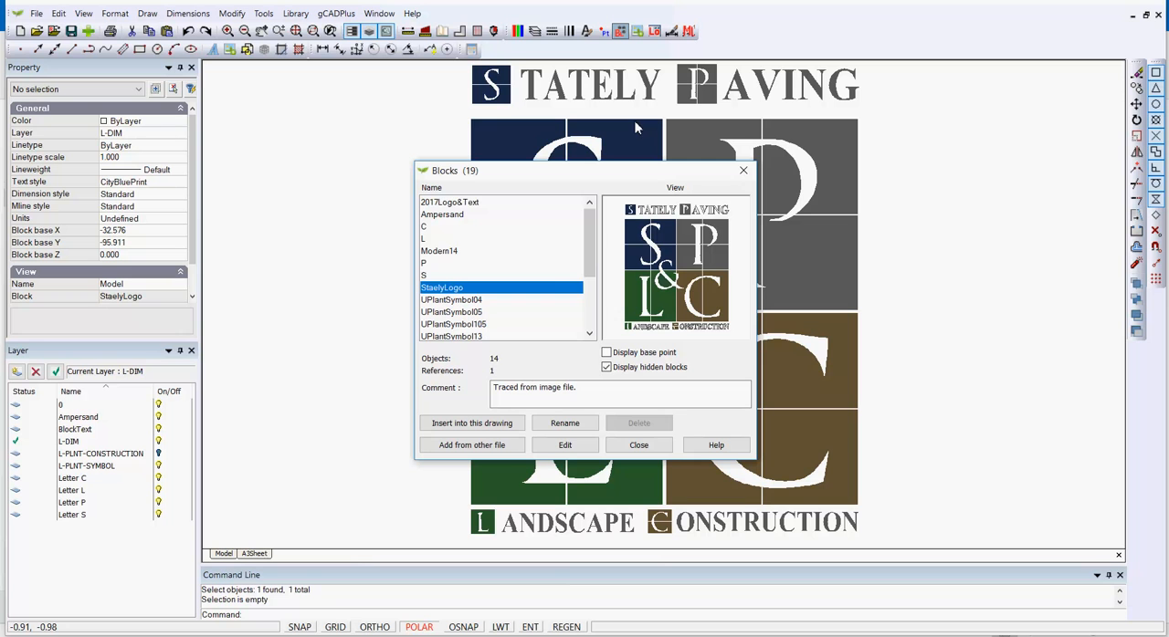
drag(585, 285, 591, 331)
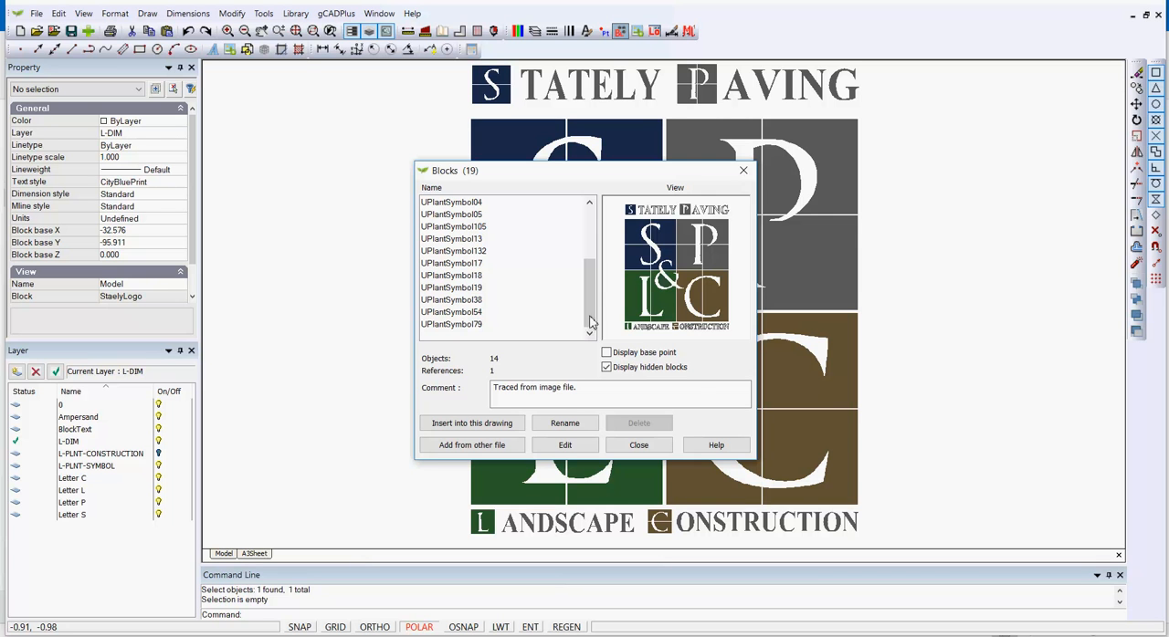
click(493, 299)
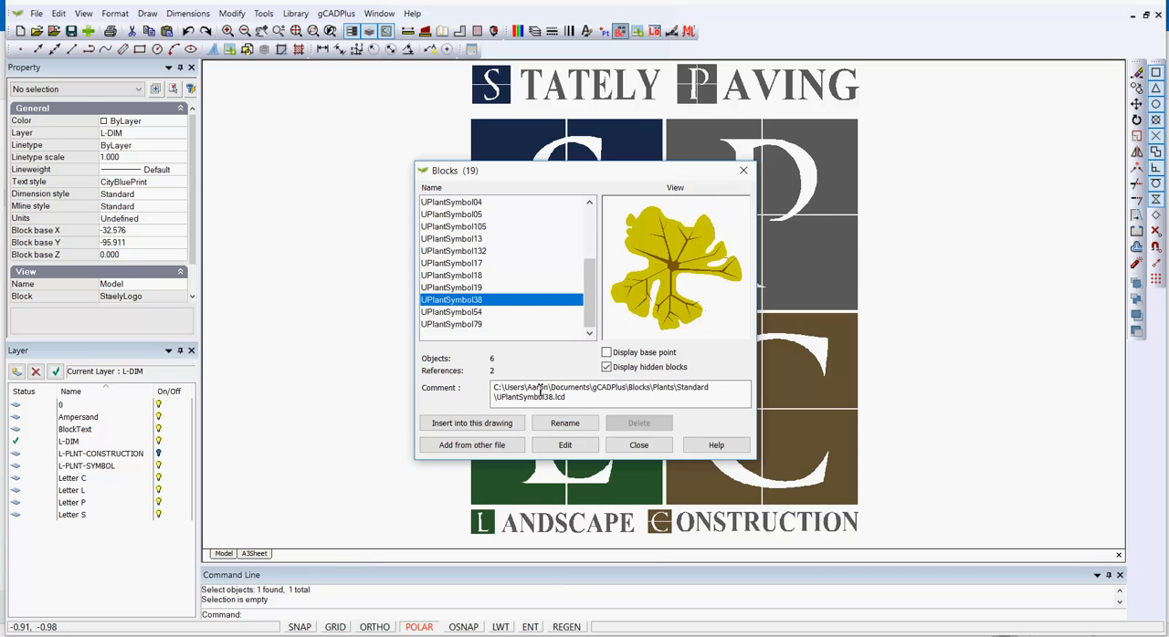
click(638, 444)
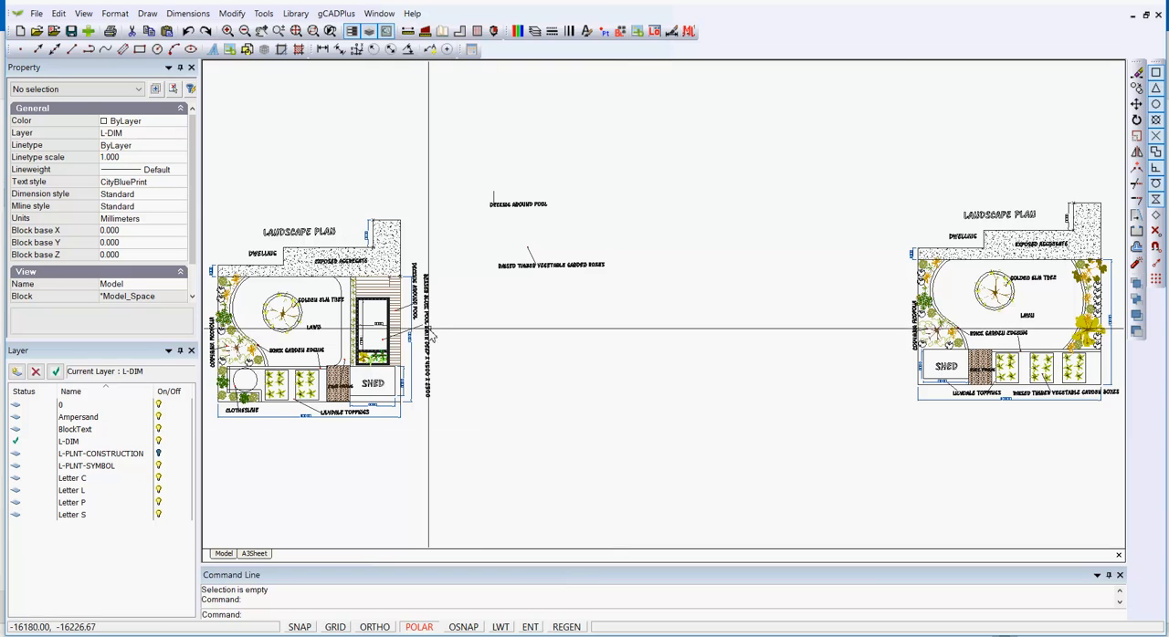
Switch to the StatelyLogo2018.lcd drawing and check its block list and file size
click(380, 14)
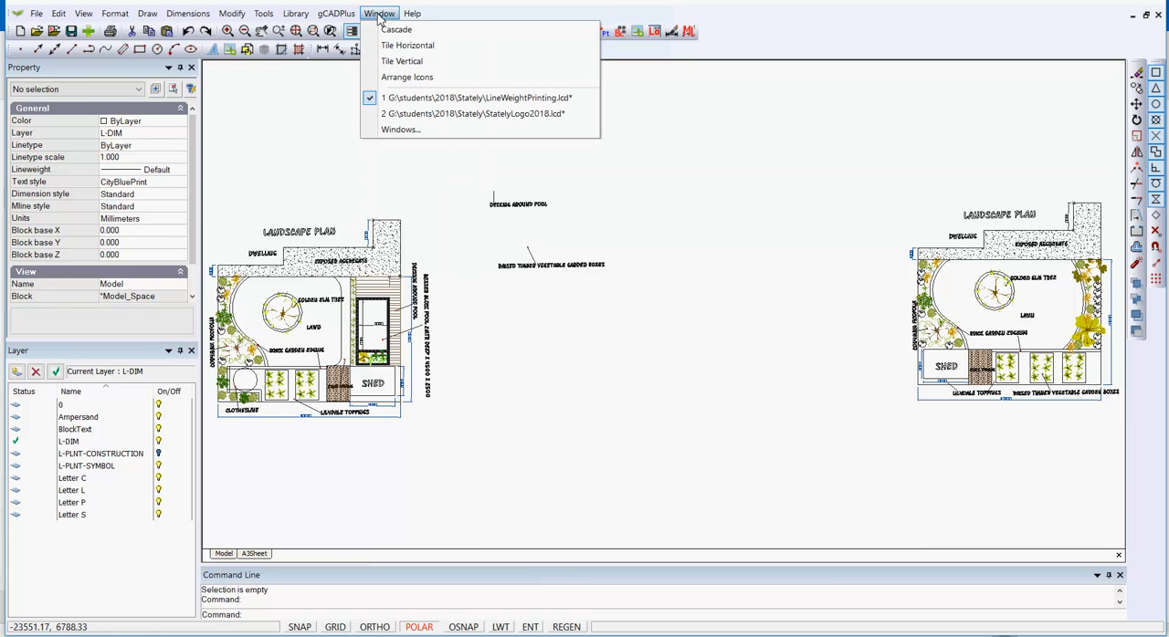
click(448, 113)
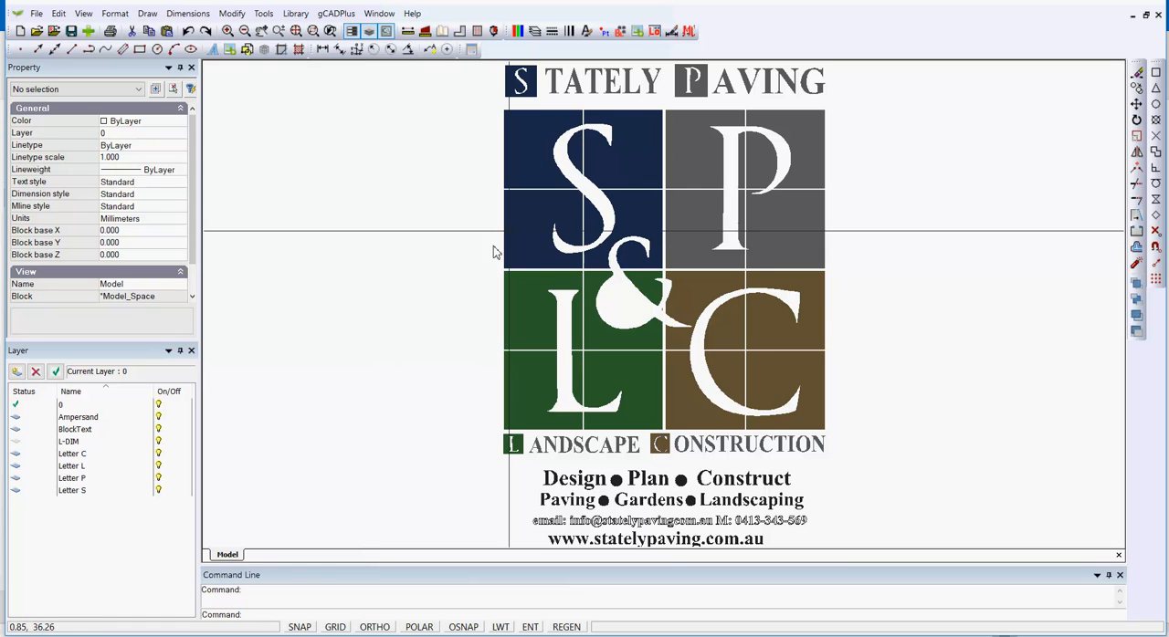
click(620, 31)
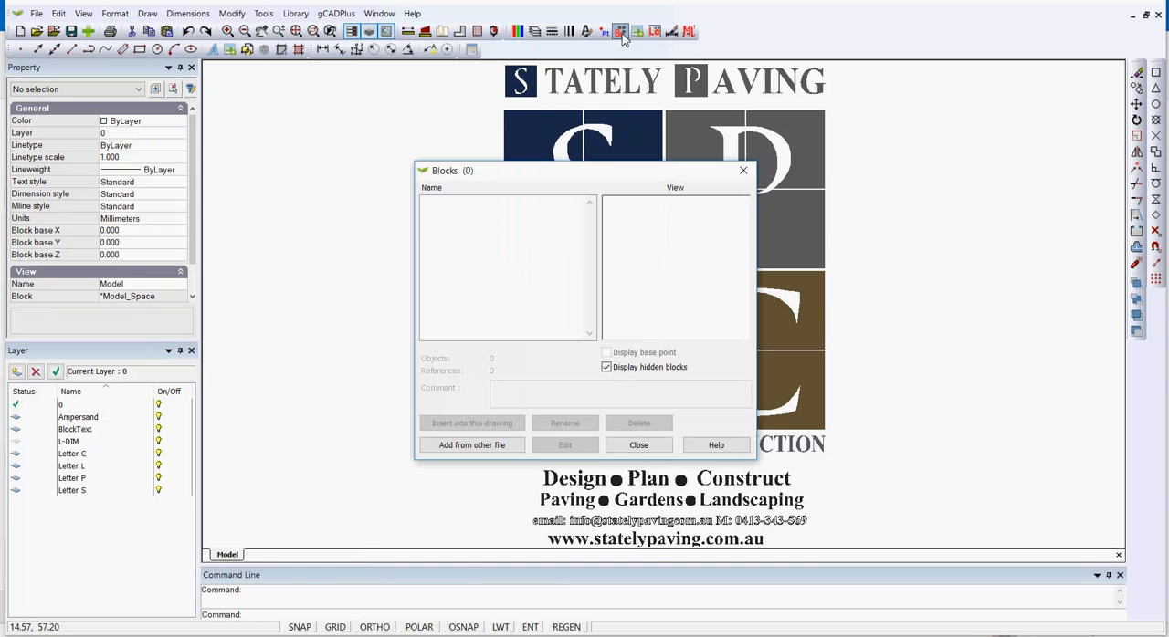
click(639, 445)
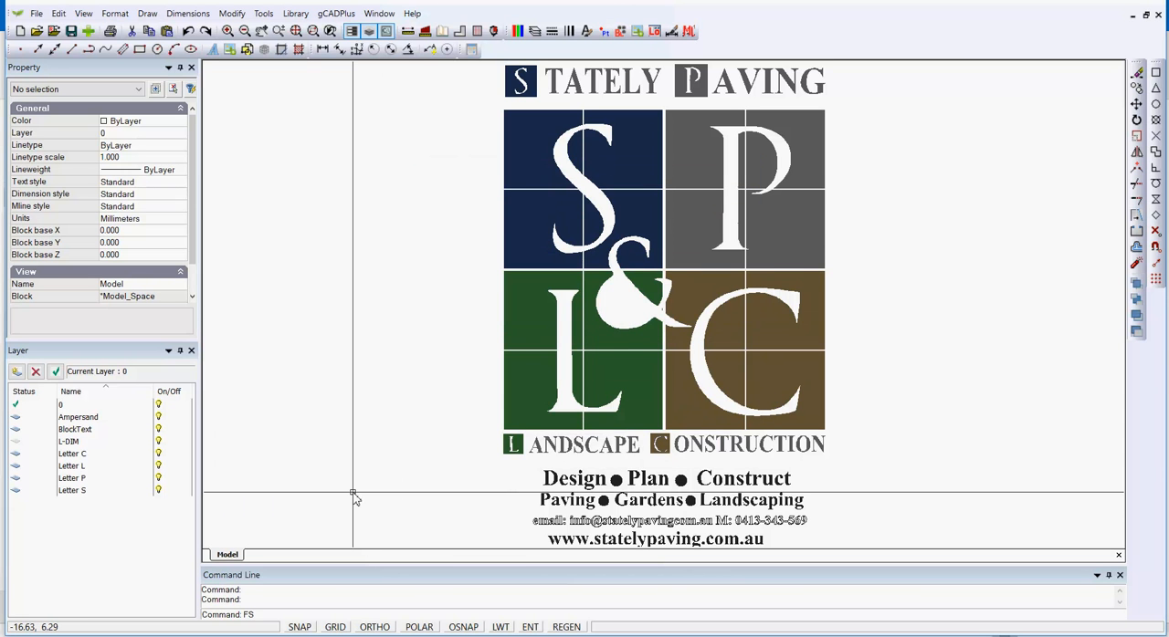
key(Return)
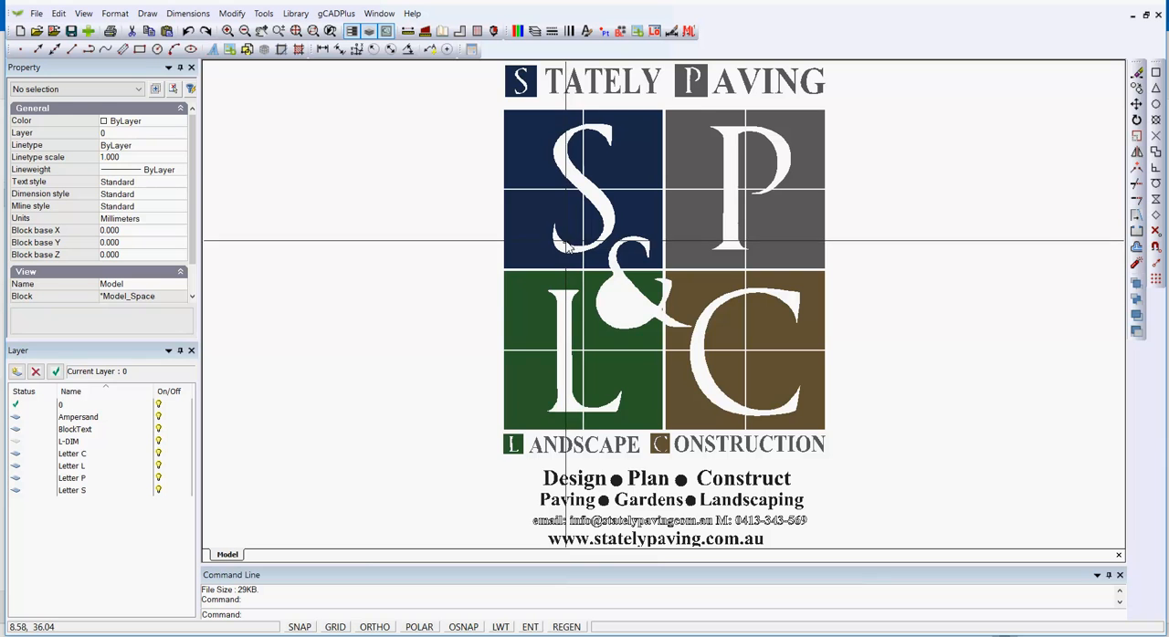
Inspect the properties of the large white letter S polyline and the navy rectangle behind its upper-left part
scroll(566, 242, down, 1)
scroll(528, 149, up, 2)
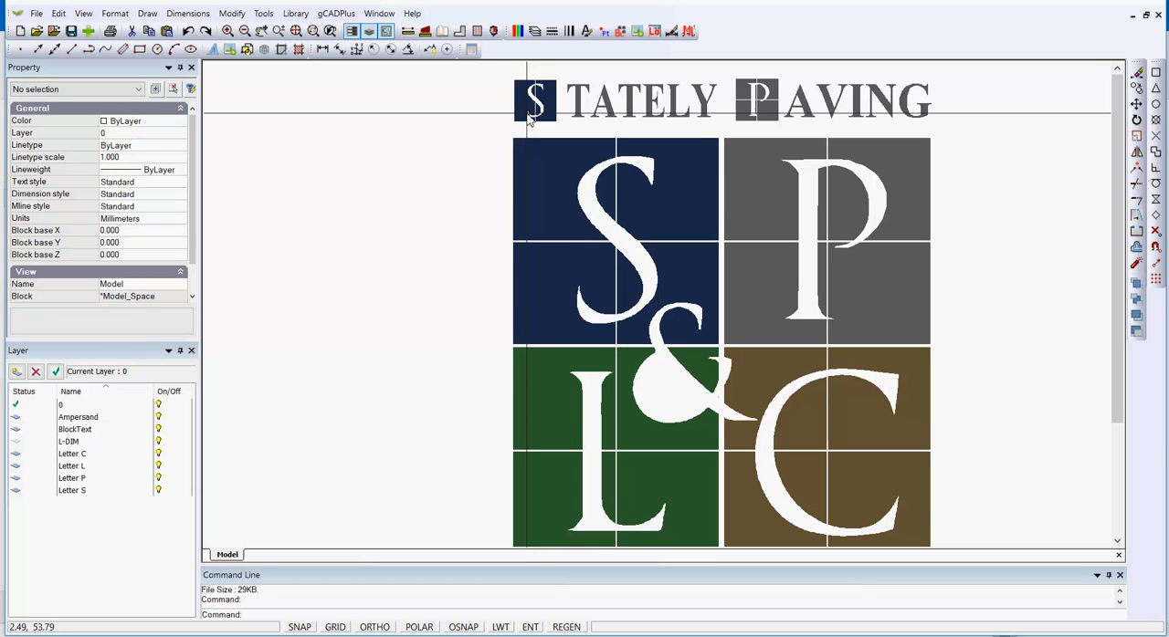
scroll(488, 239, down, 1)
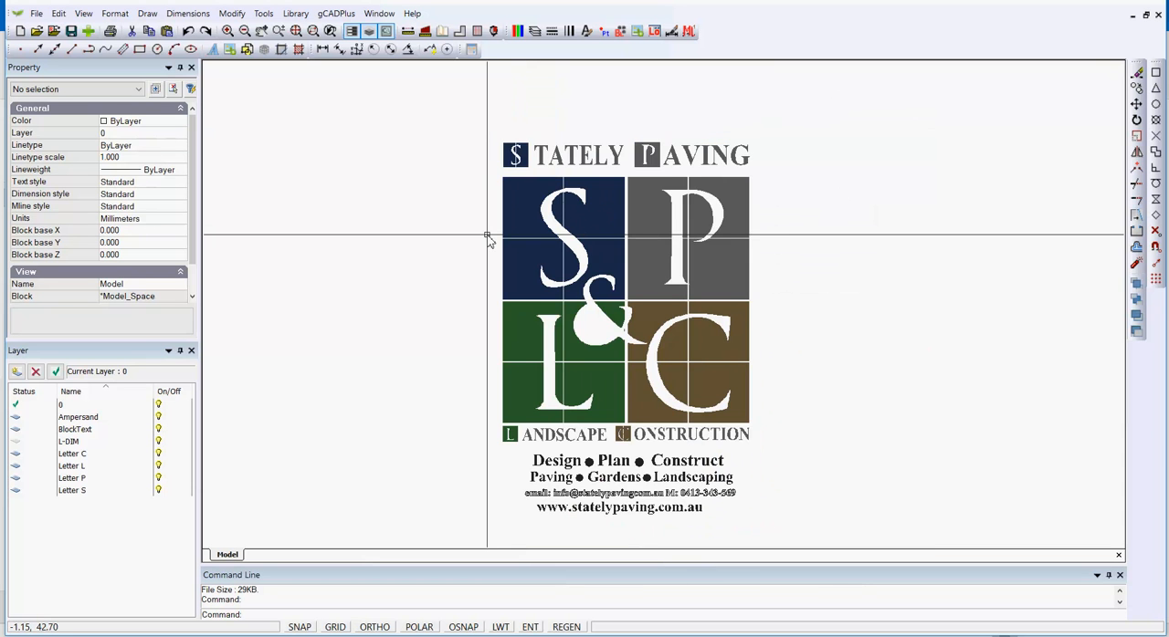
scroll(526, 142, up, 2)
scroll(526, 146, up, 1)
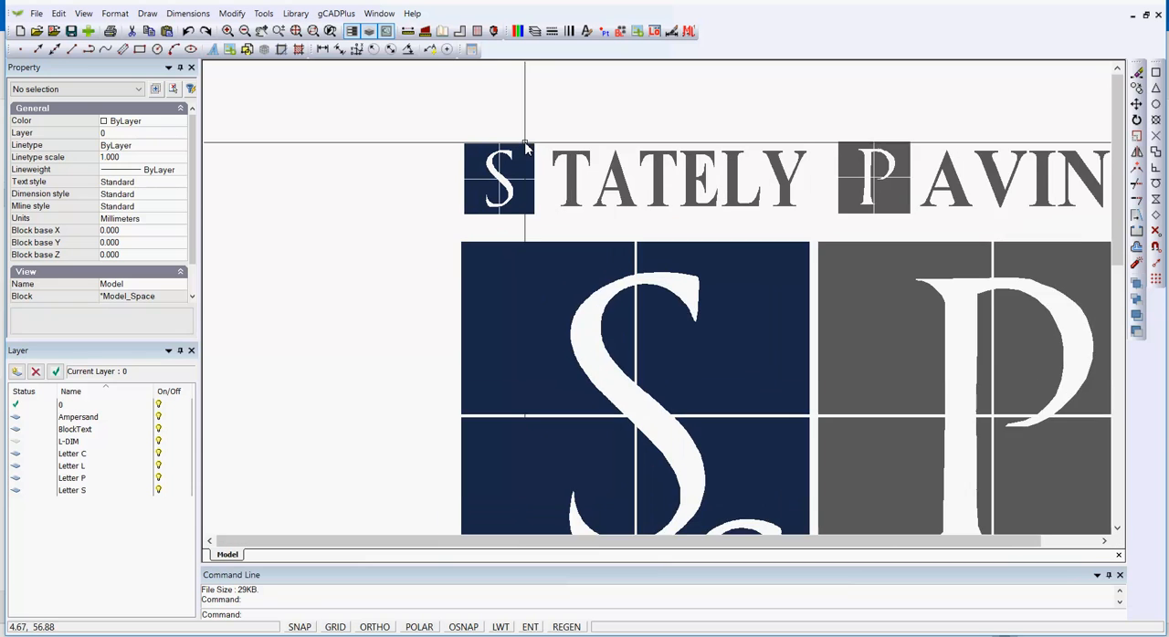
scroll(526, 146, up, 1)
click(586, 389)
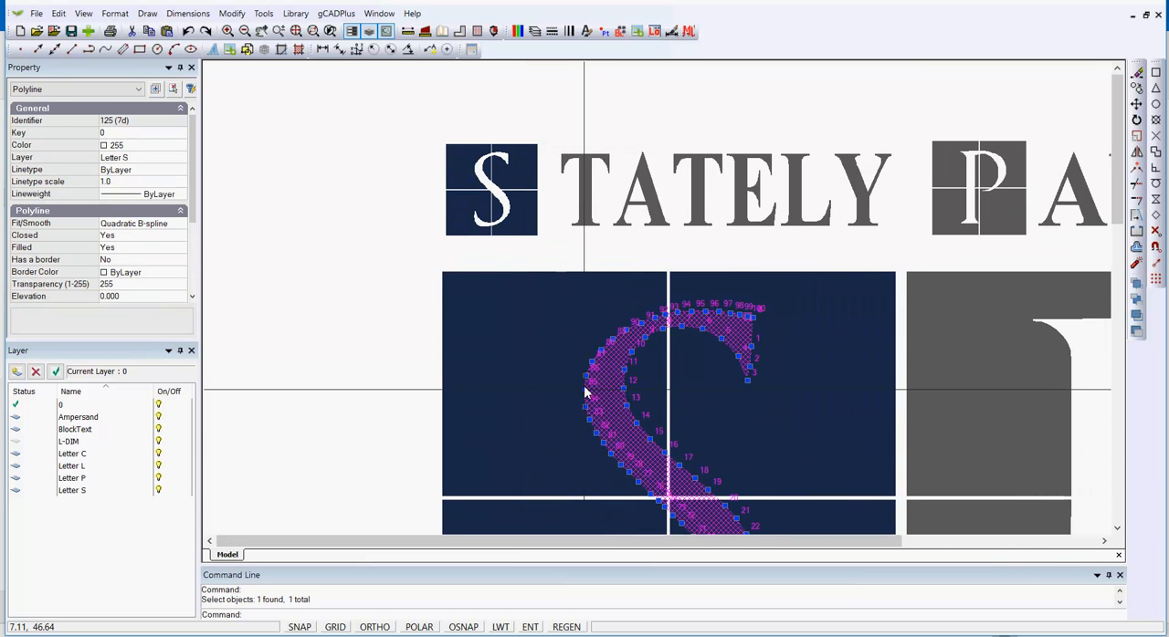
scroll(563, 359, down, 2)
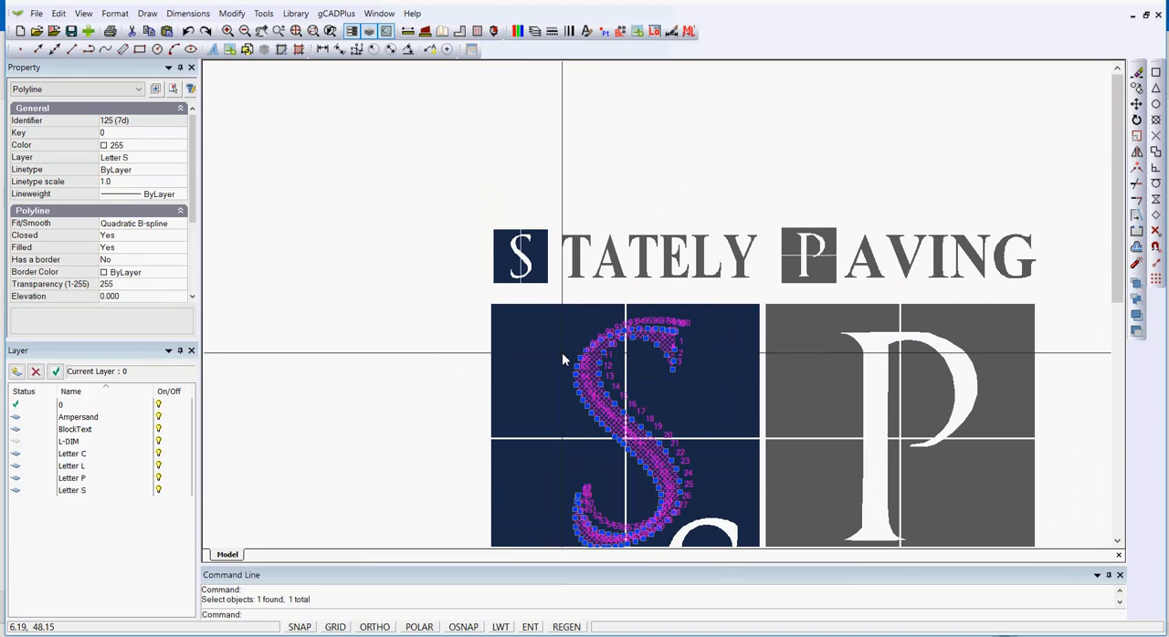
key(Escape)
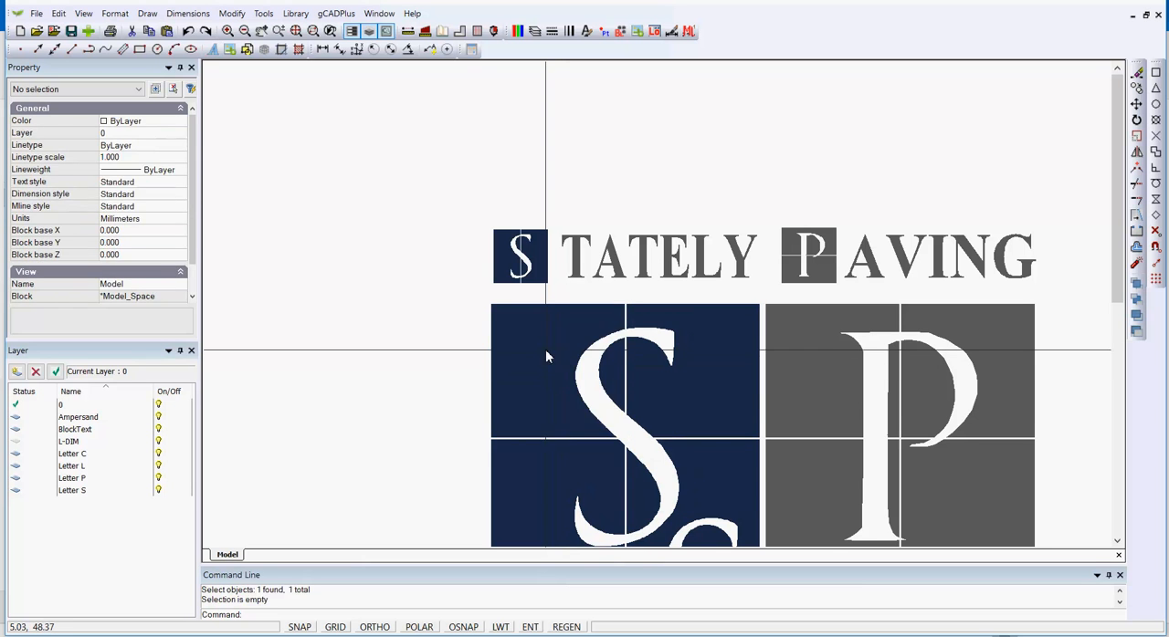
click(546, 352)
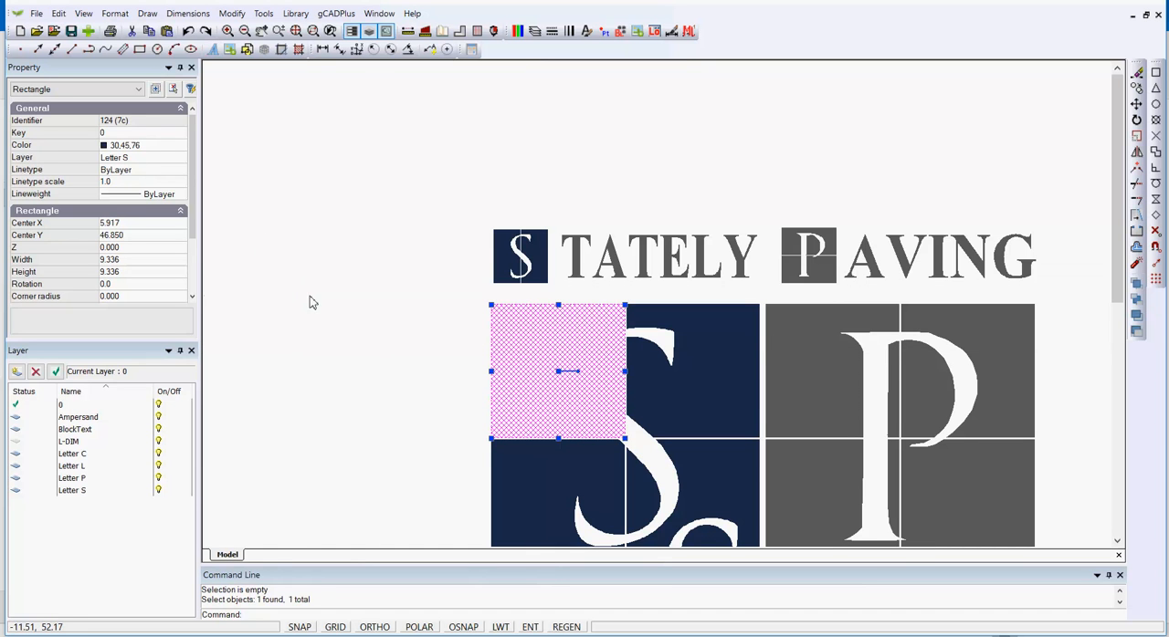
key(Escape)
Select all the logo objects, including the website text line, and assign them to layer 0
scroll(363, 333, down, 2)
scroll(363, 333, down, 1)
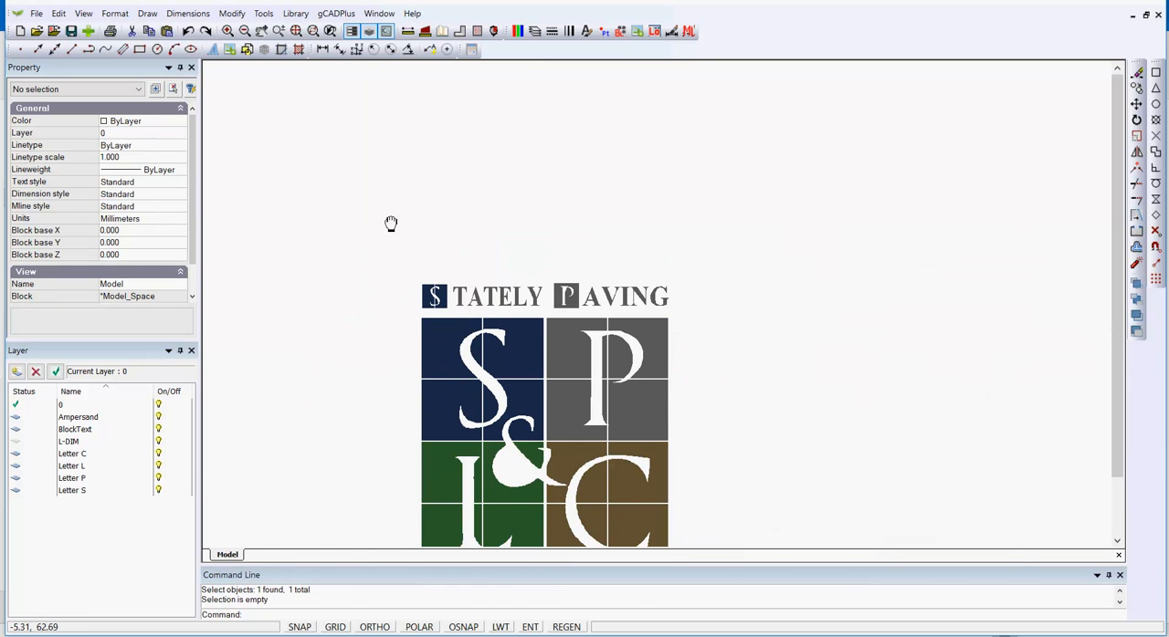
middle_drag(392, 228, 449, 136)
drag(437, 146, 768, 552)
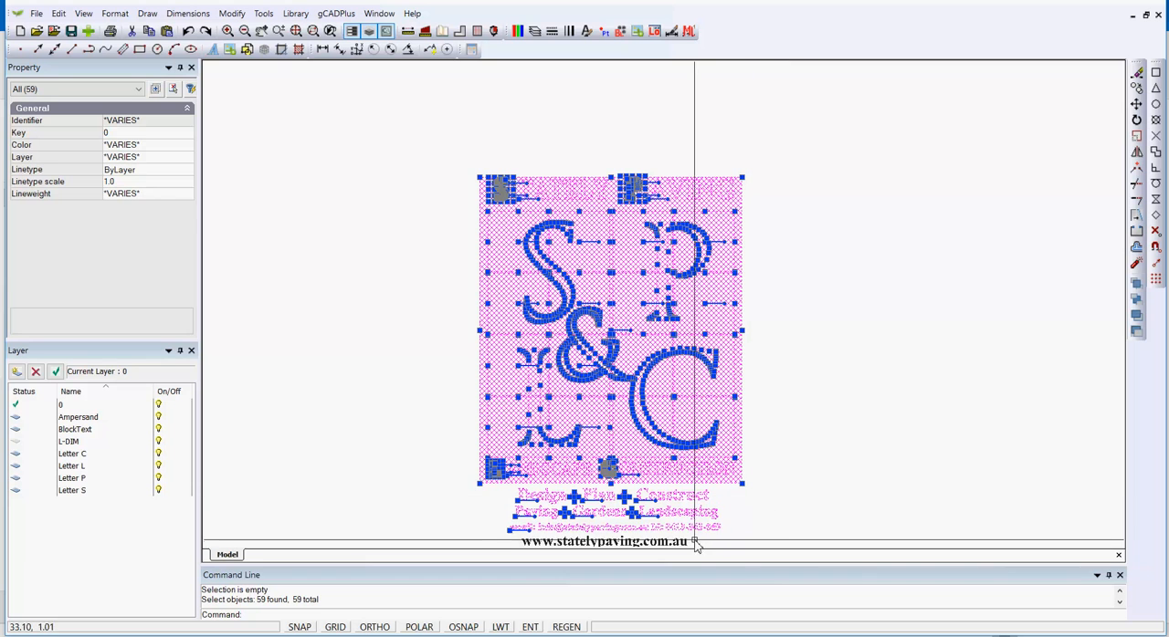
click(689, 541)
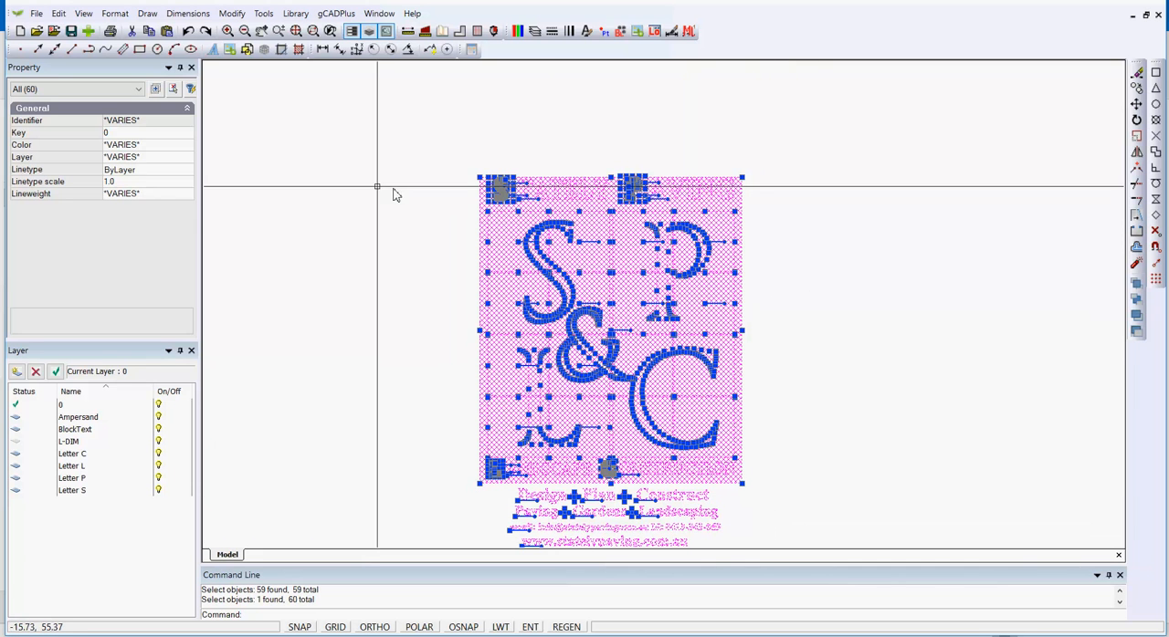
click(186, 159)
click(187, 160)
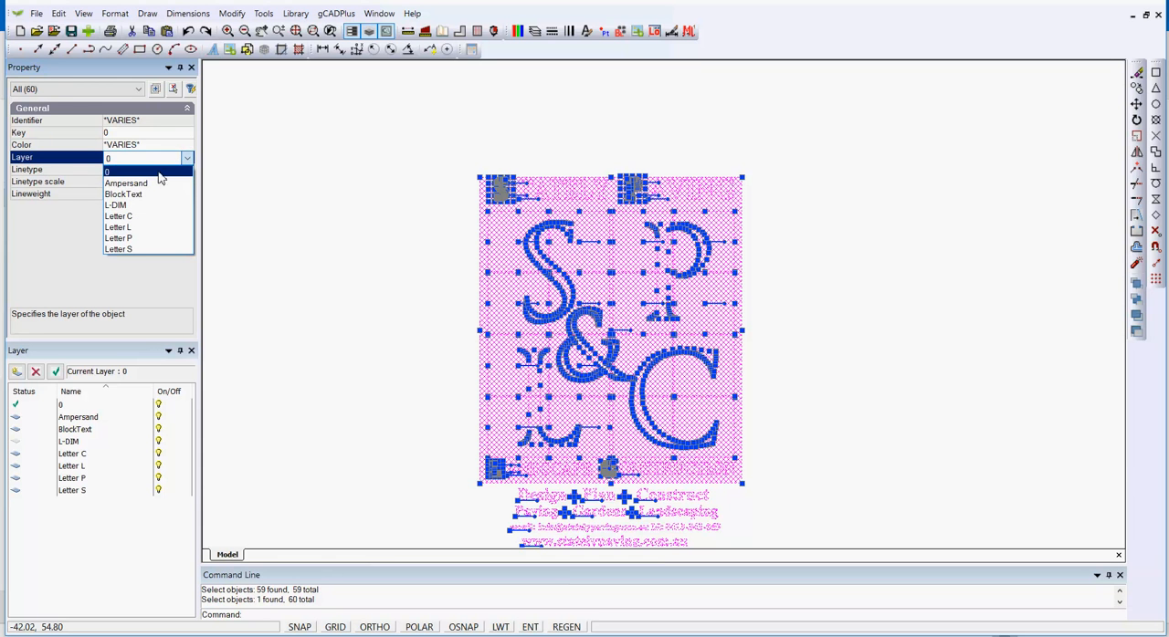
click(157, 175)
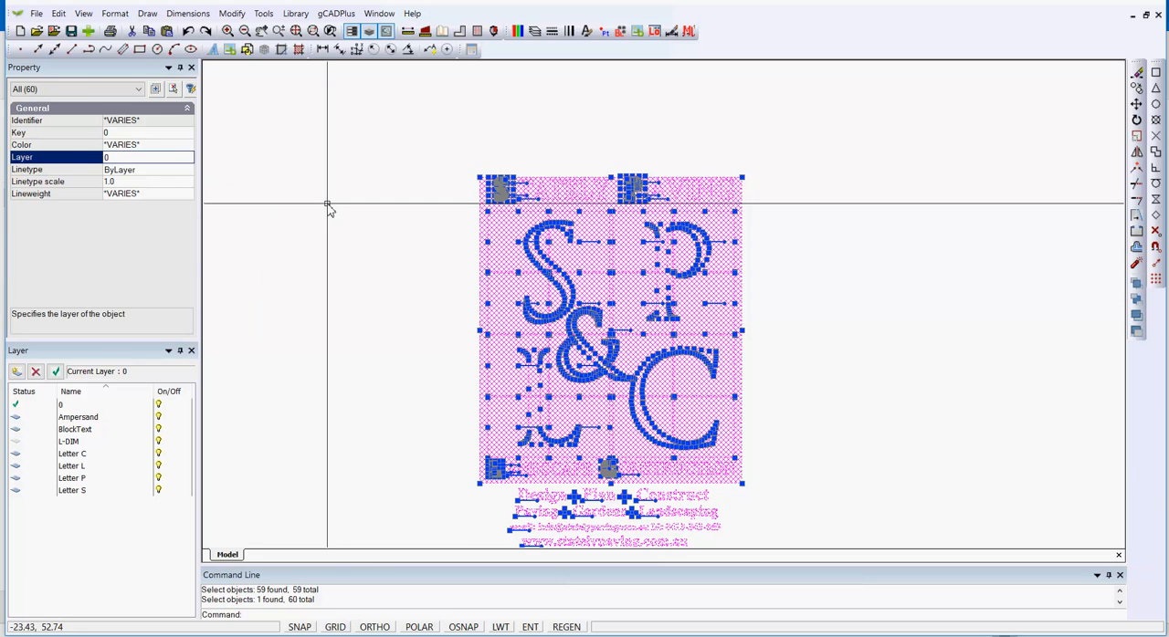
key(Escape)
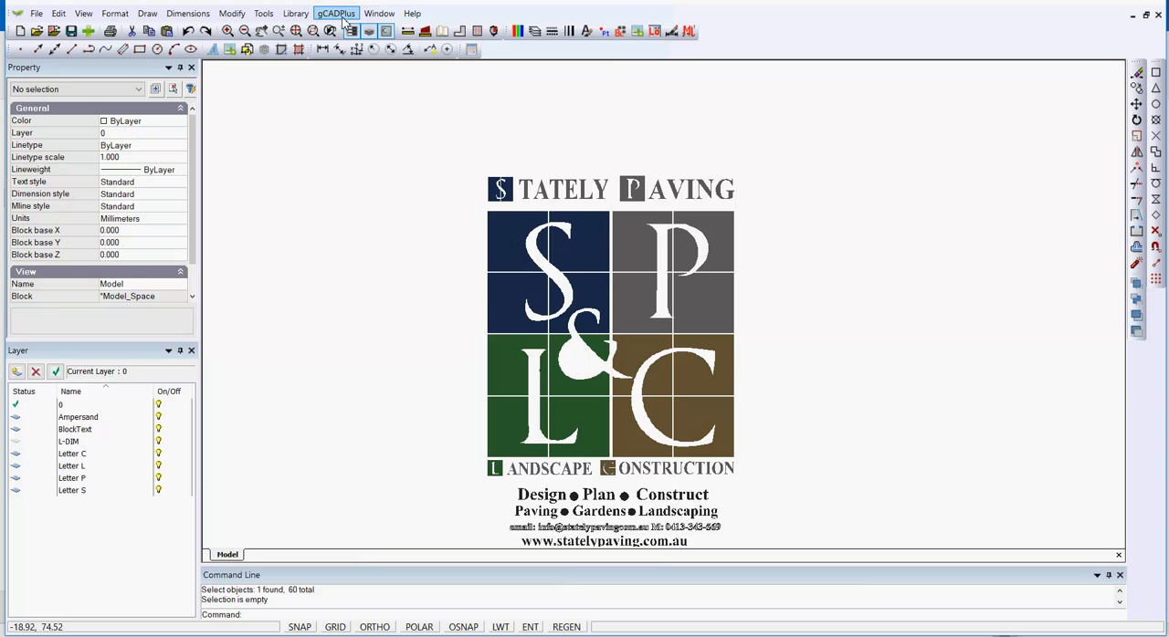
Switch to the LineWeightPrinting.lcd drawing and view the full A3Sheet layout and its company logo, with nothing selected
click(378, 14)
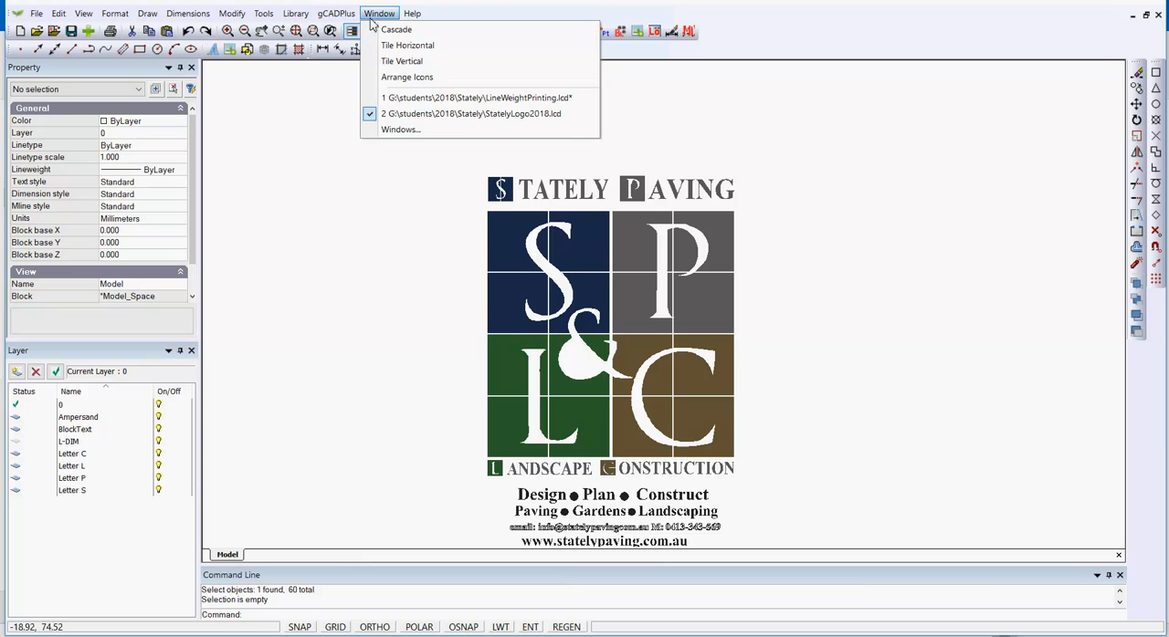
click(435, 99)
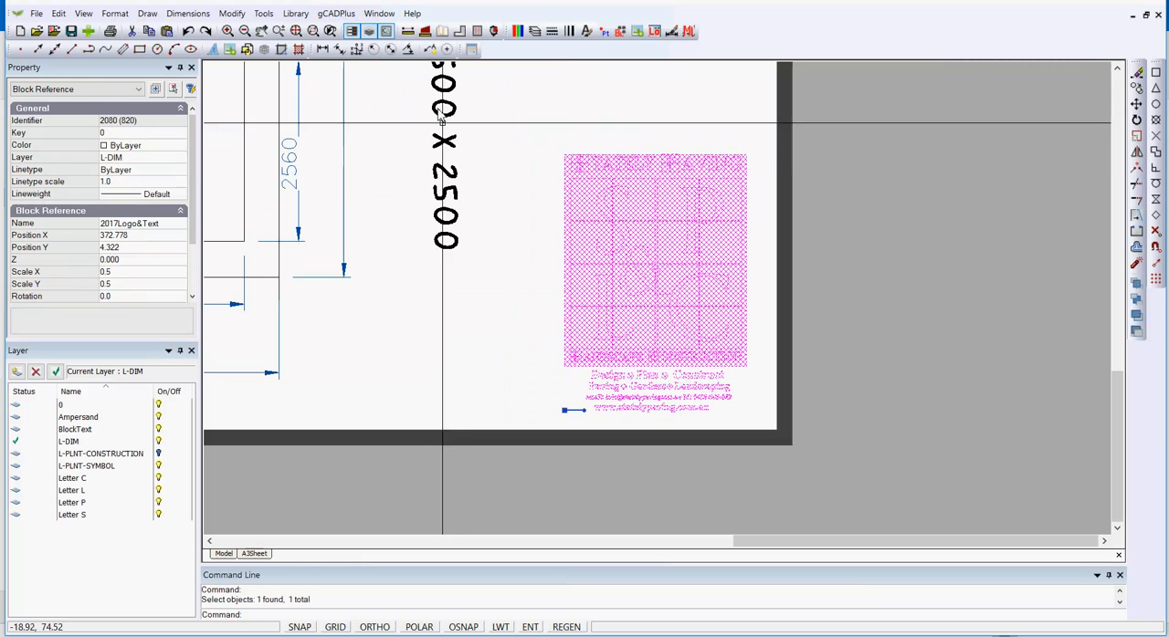
click(254, 554)
right_click(363, 493)
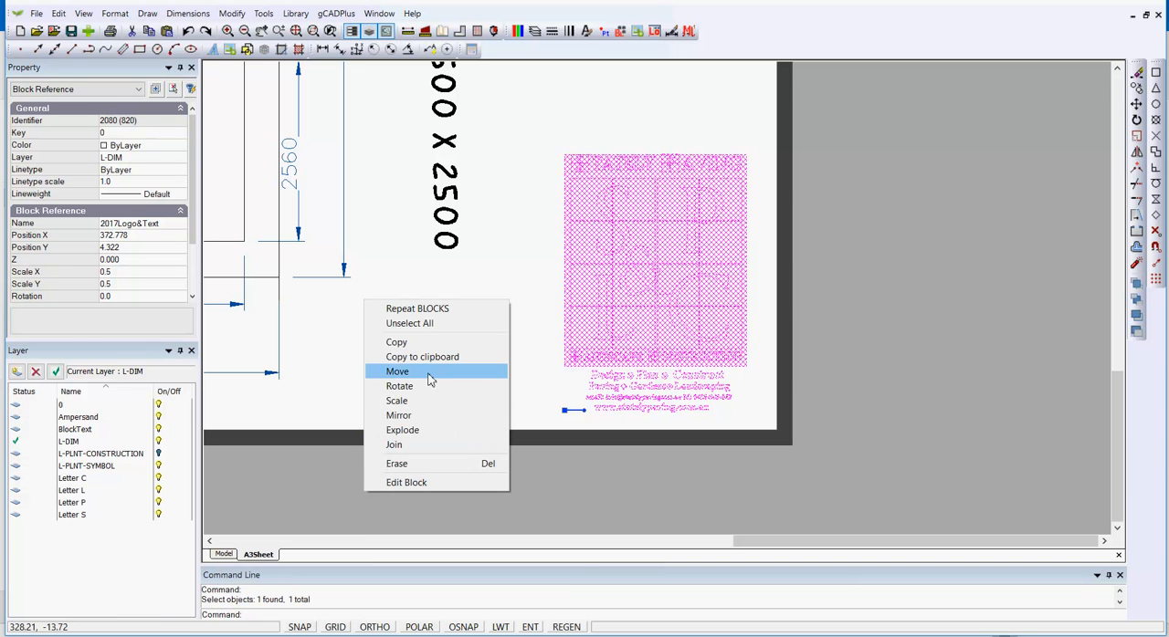
key(Escape)
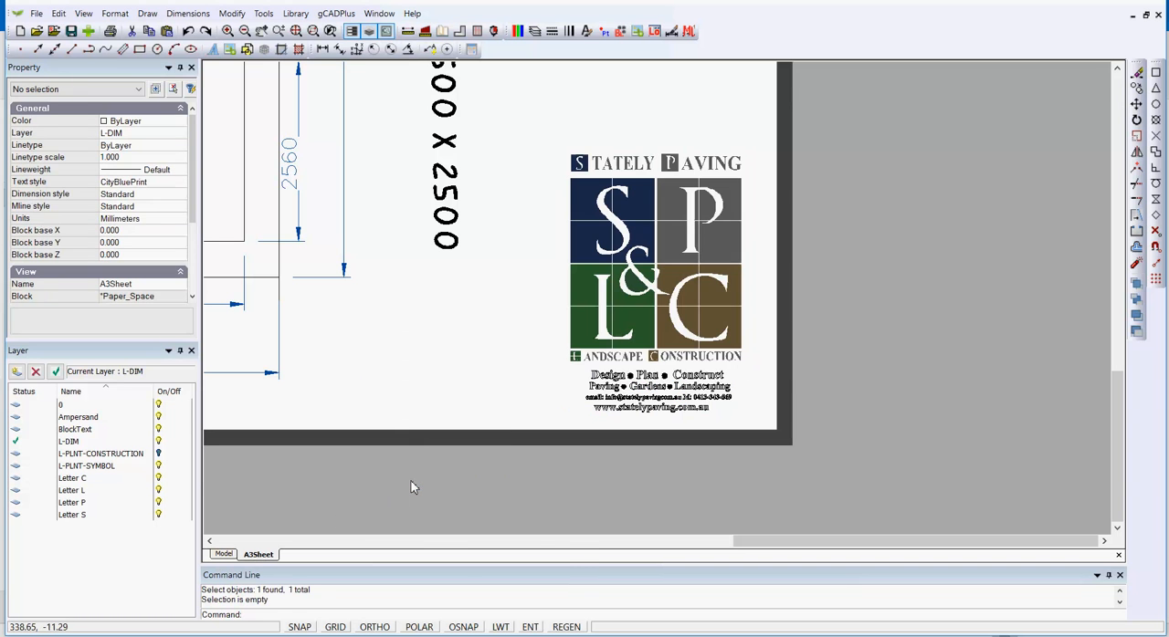
right_click(410, 481)
click(475, 527)
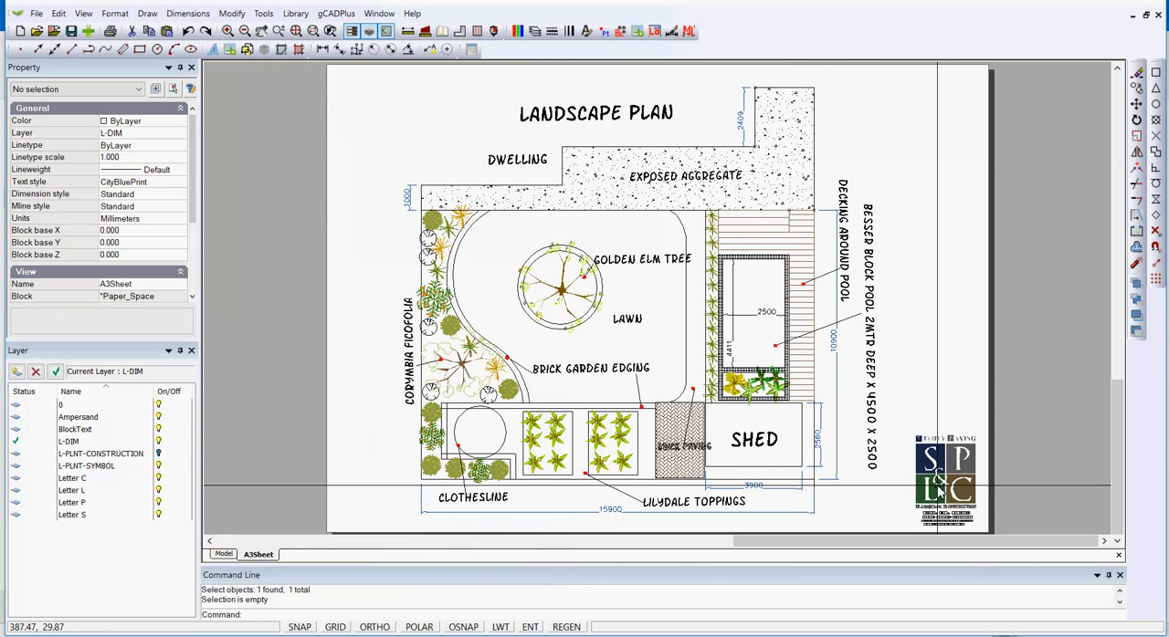
scroll(941, 456, up, 2)
scroll(940, 454, up, 1)
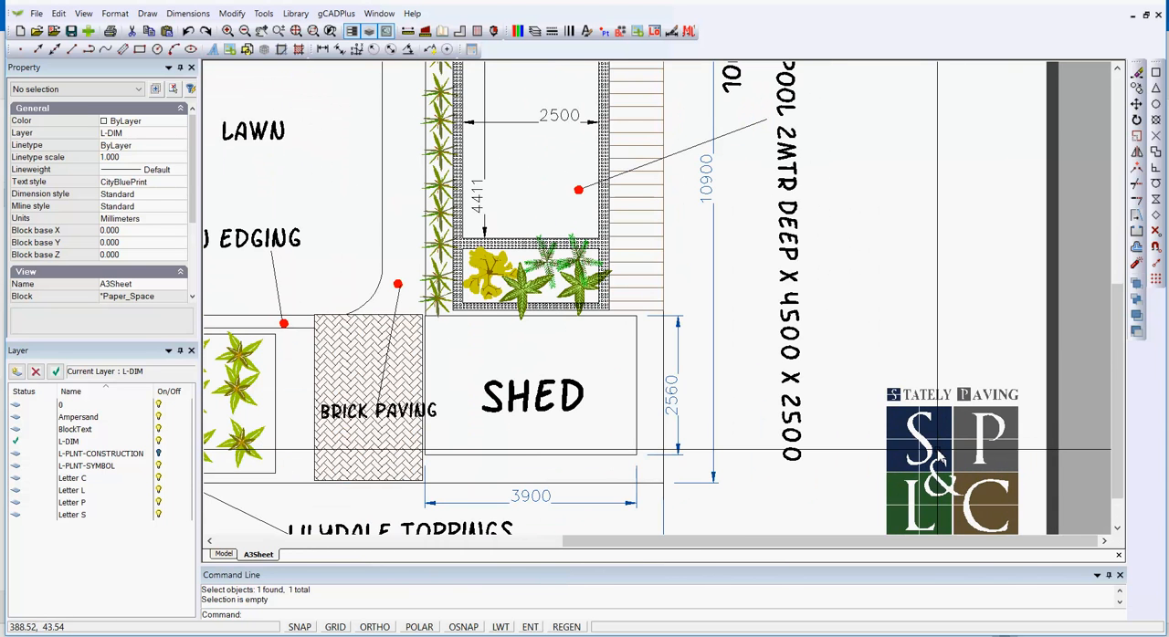
scroll(941, 453, down, 3)
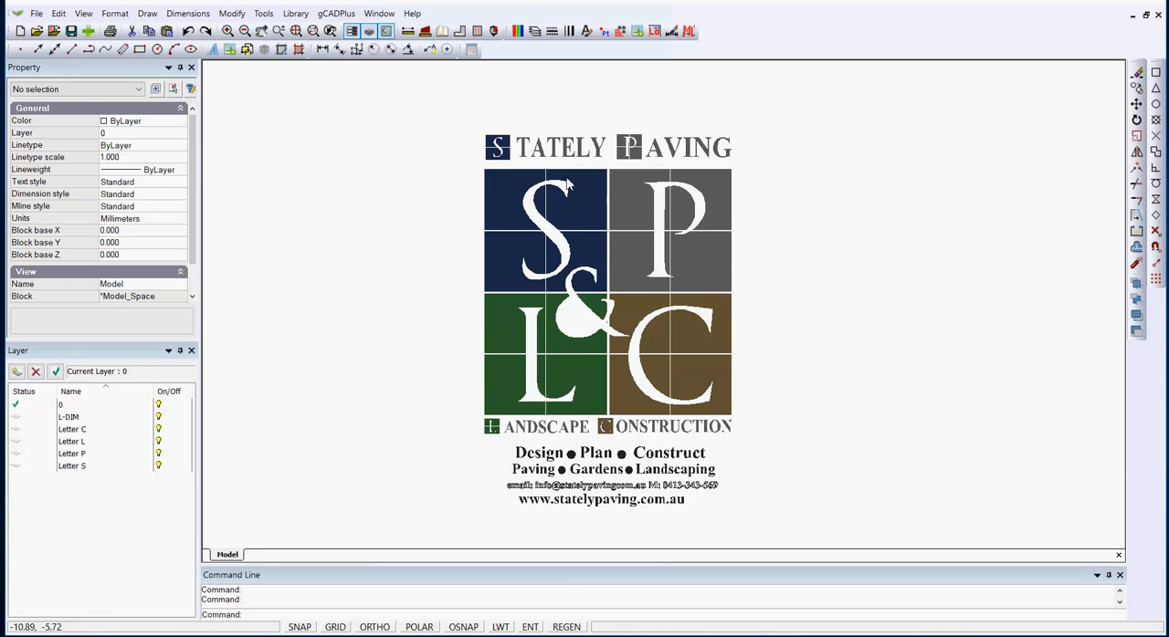
Purge unused layers and linetypes from the logo drawing, checking the layer list before and after the purge
click(534, 31)
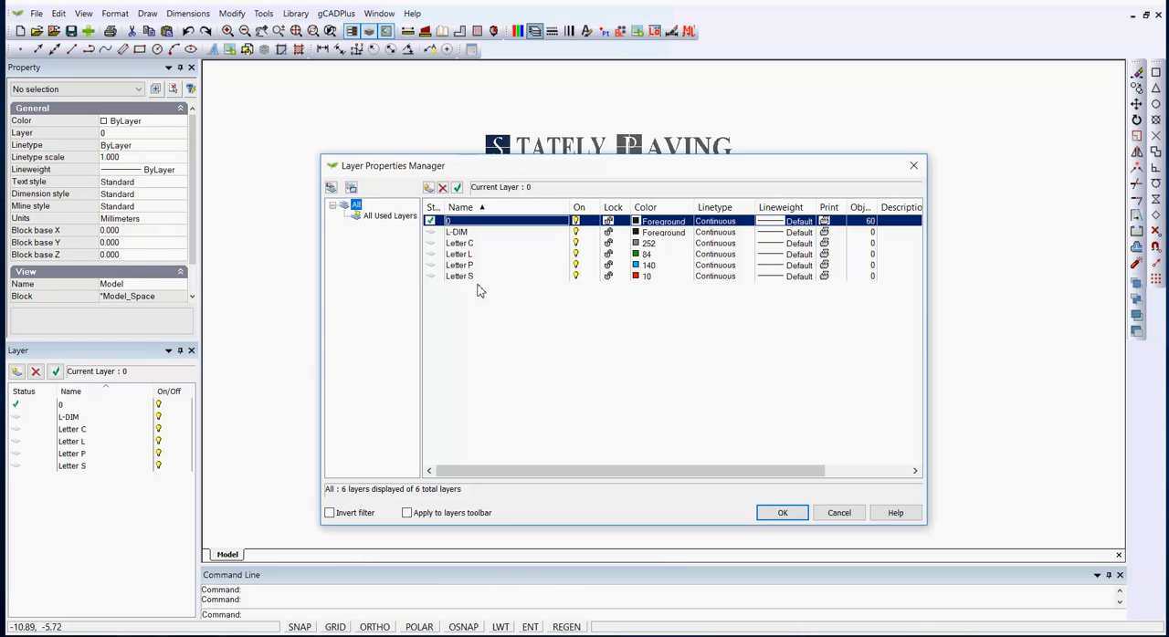
click(838, 513)
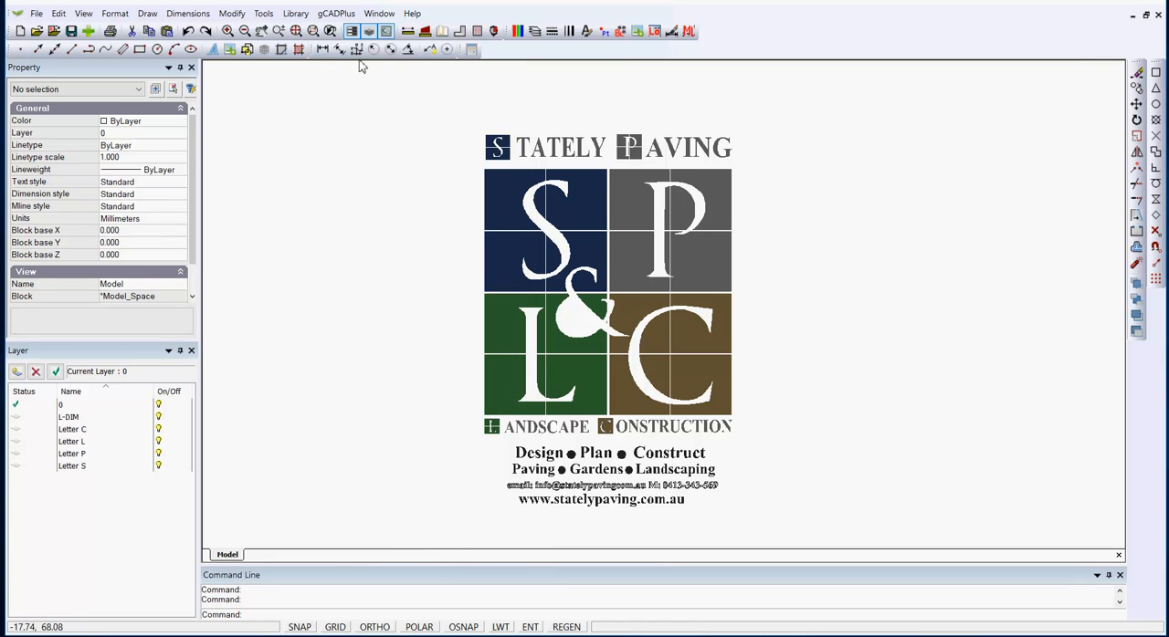
click(263, 14)
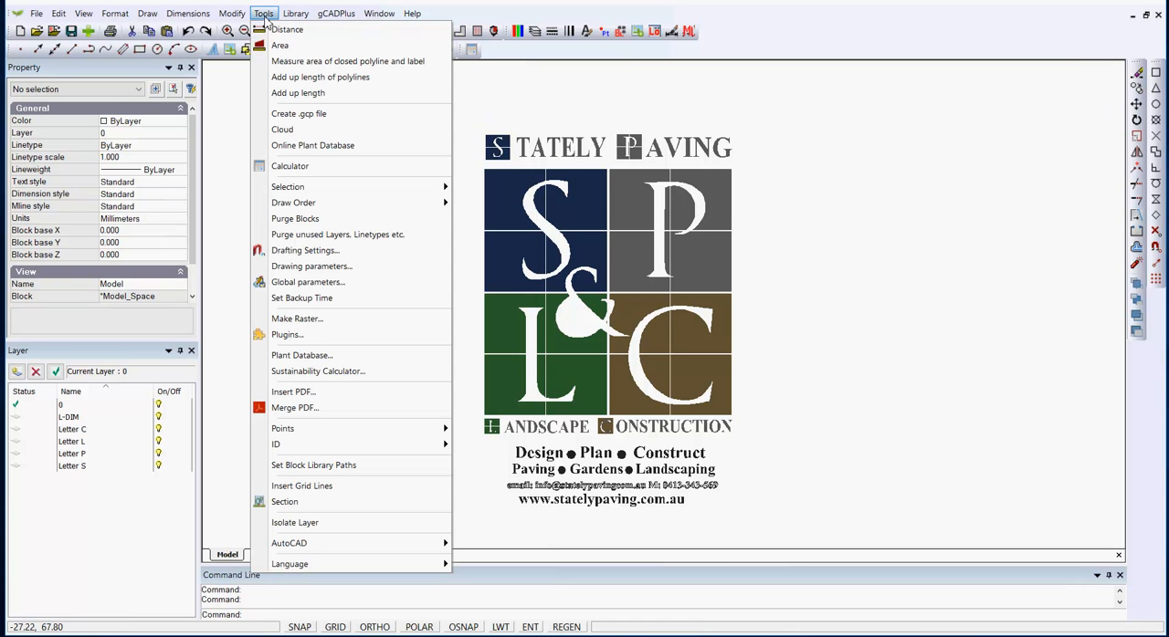
mouse_move(309, 208)
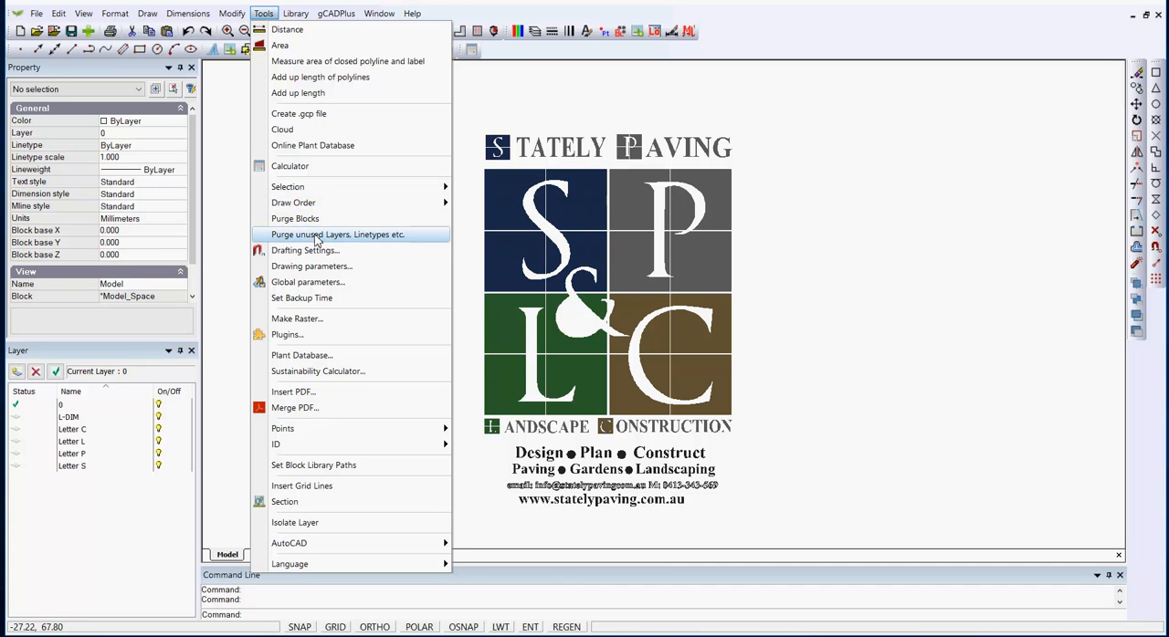
click(371, 236)
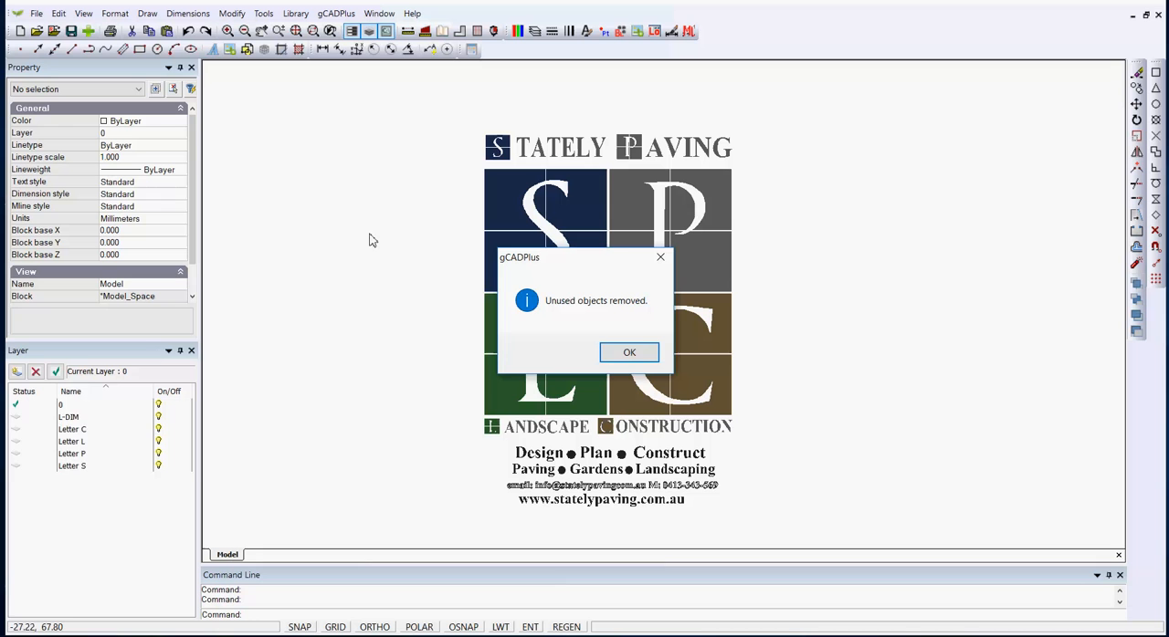
click(629, 353)
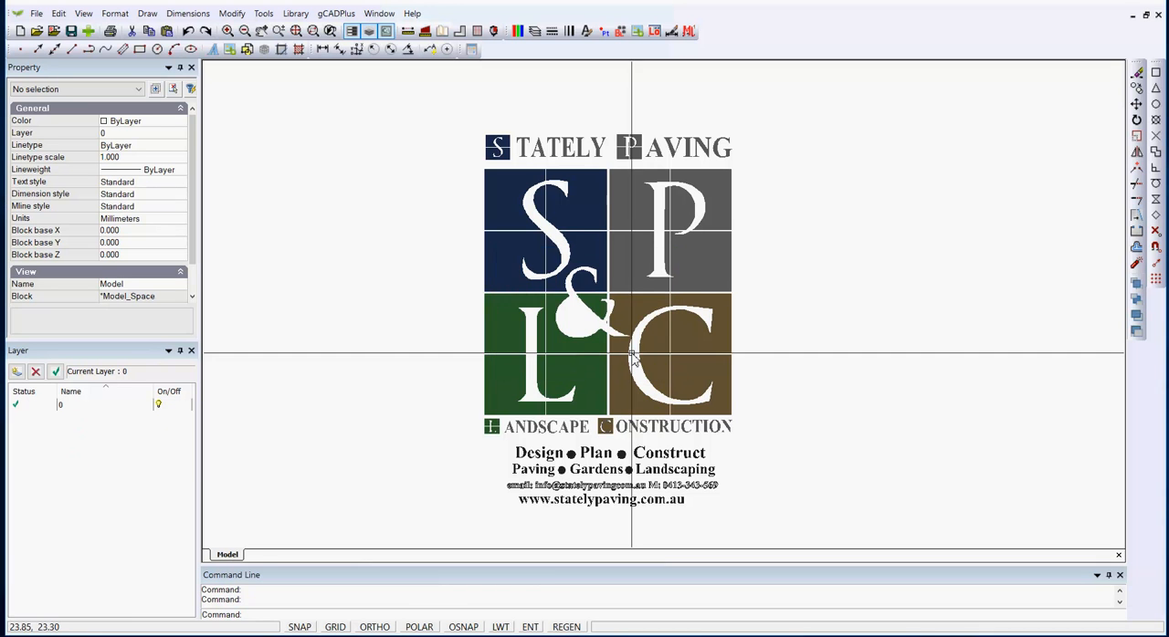
click(535, 31)
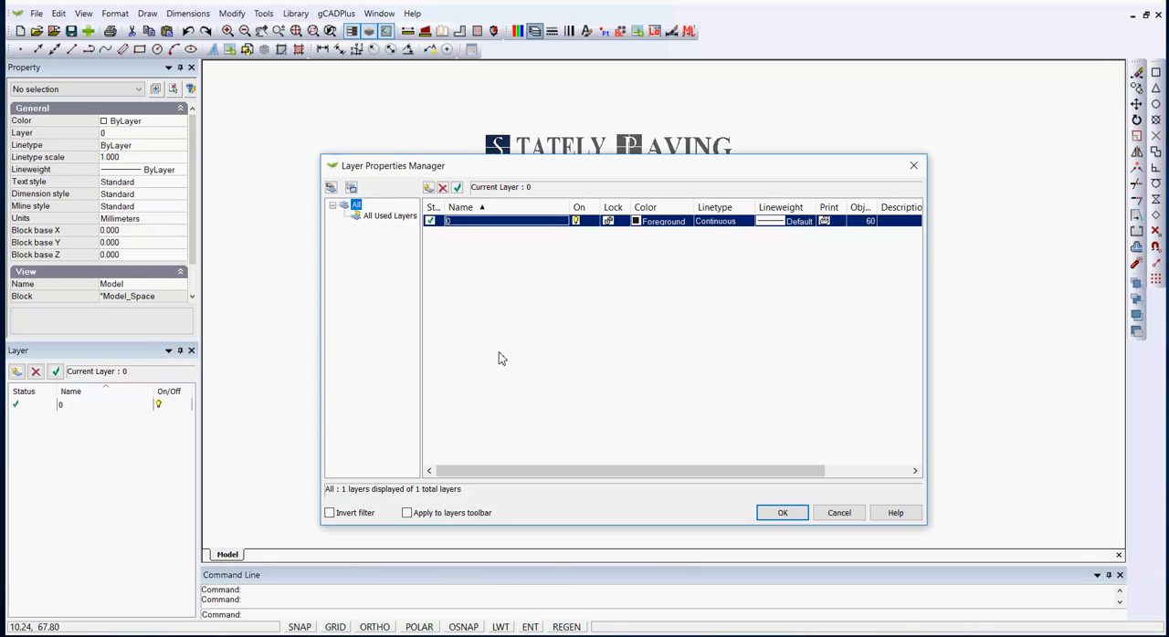
click(839, 513)
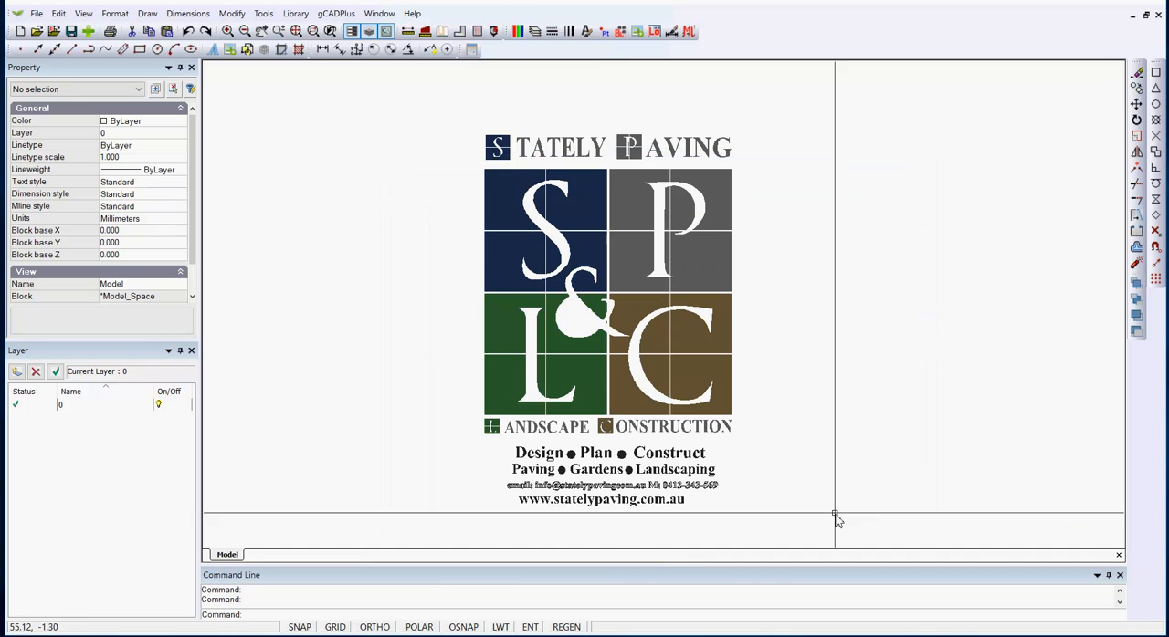